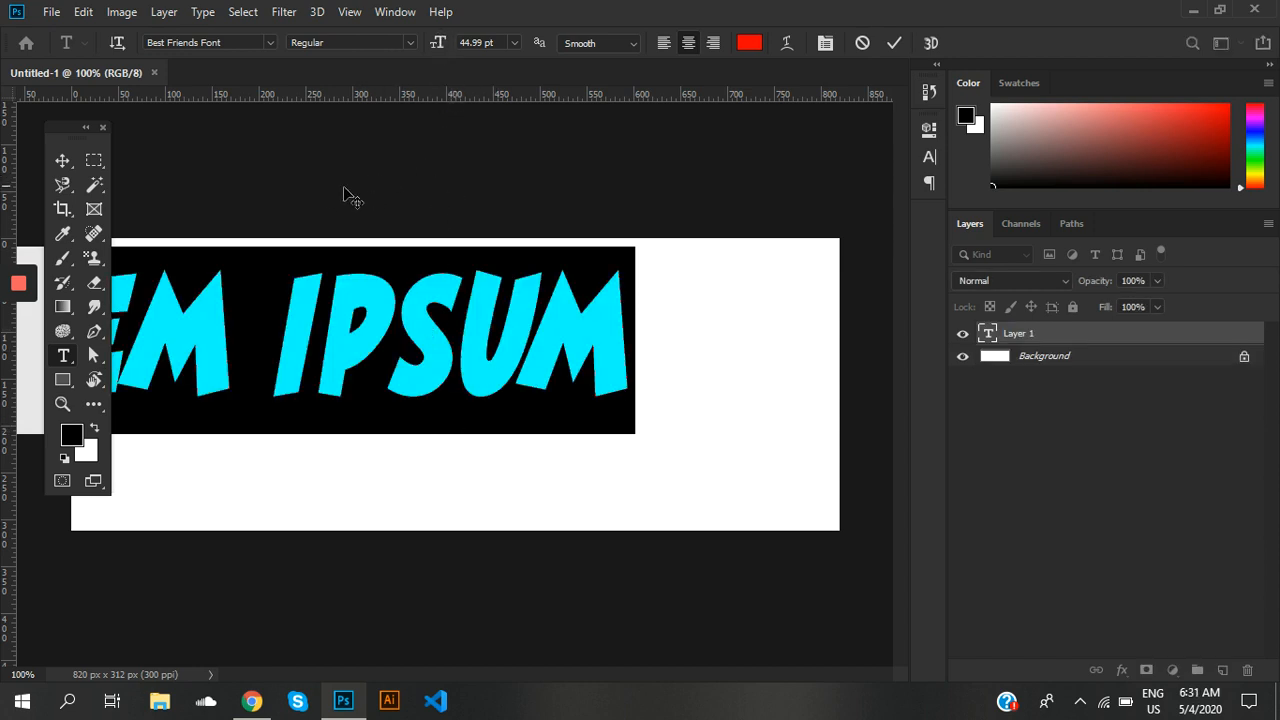
Centre the LOREM IPSUM text horizontally on the canvas and set its font size to 29.99 pt.
drag(301, 191, 513, 253)
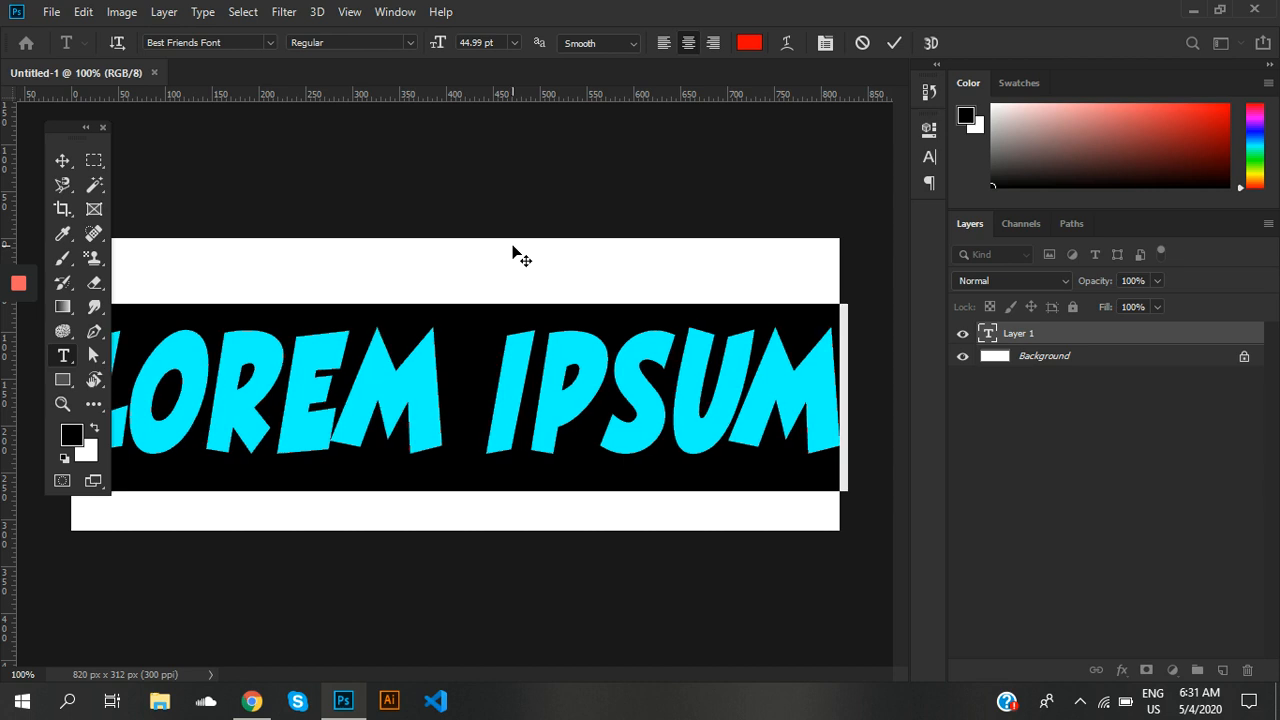
click(419, 376)
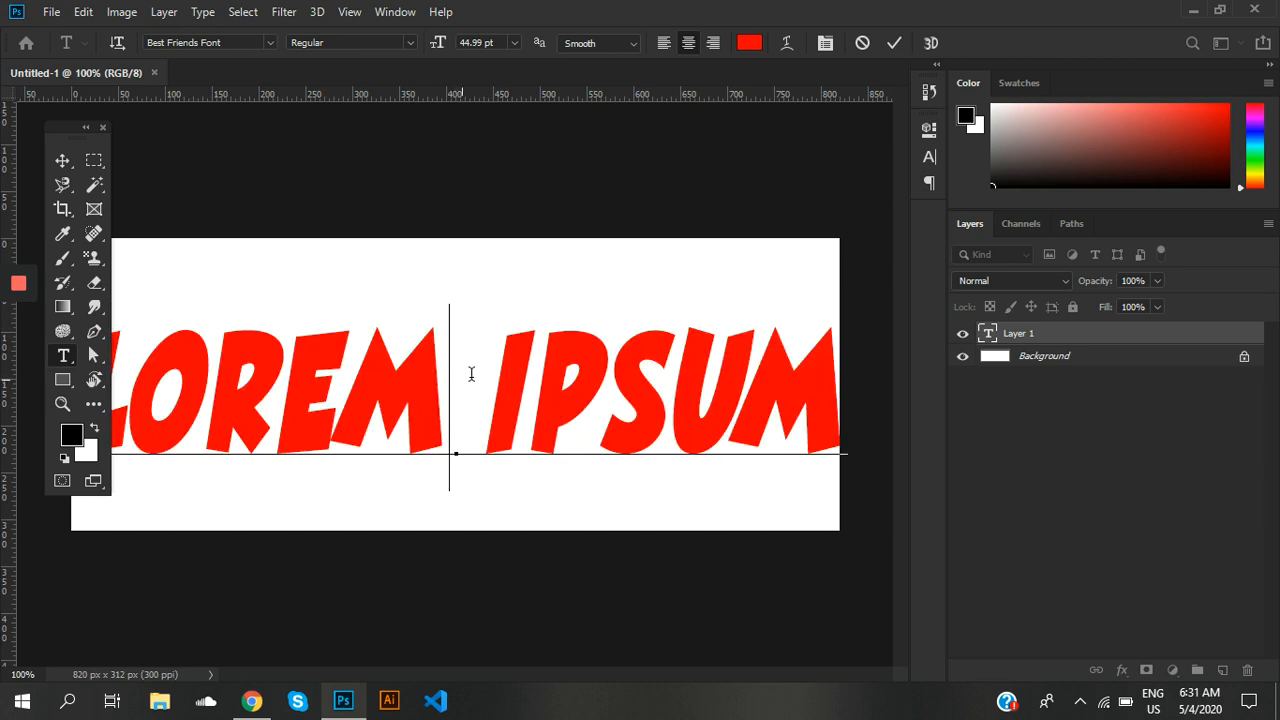
key(ctrl+a)
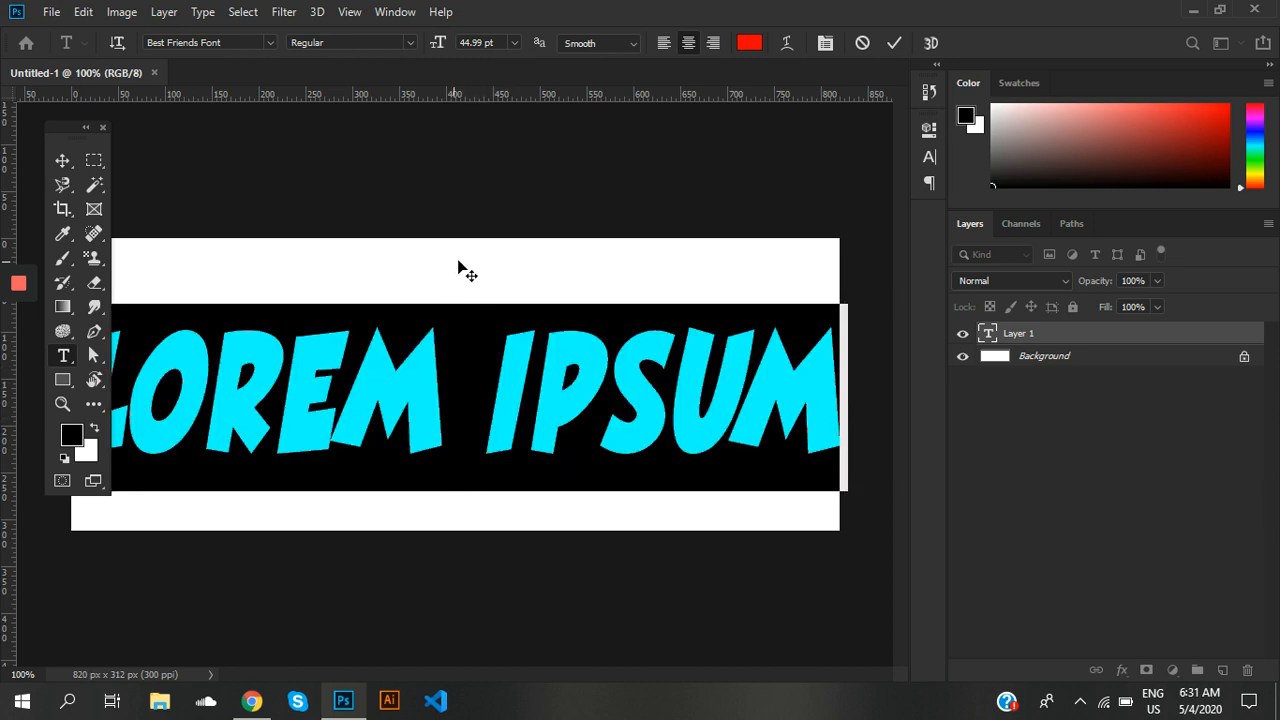
mouse_move(457, 263)
mouse_down()
mouse_move(472, 256)
mouse_move(447, 254)
mouse_up()
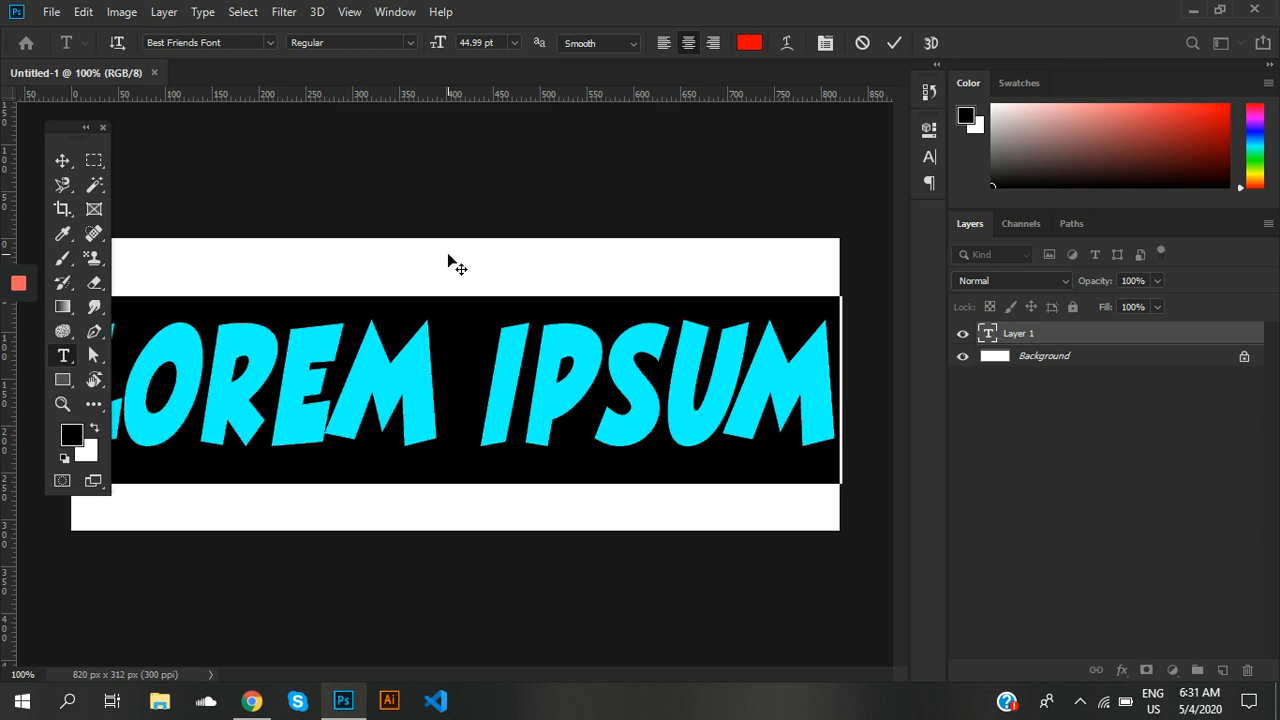
mouse_move(435, 50)
mouse_down()
mouse_move(463, 43)
mouse_move(434, 44)
mouse_up()
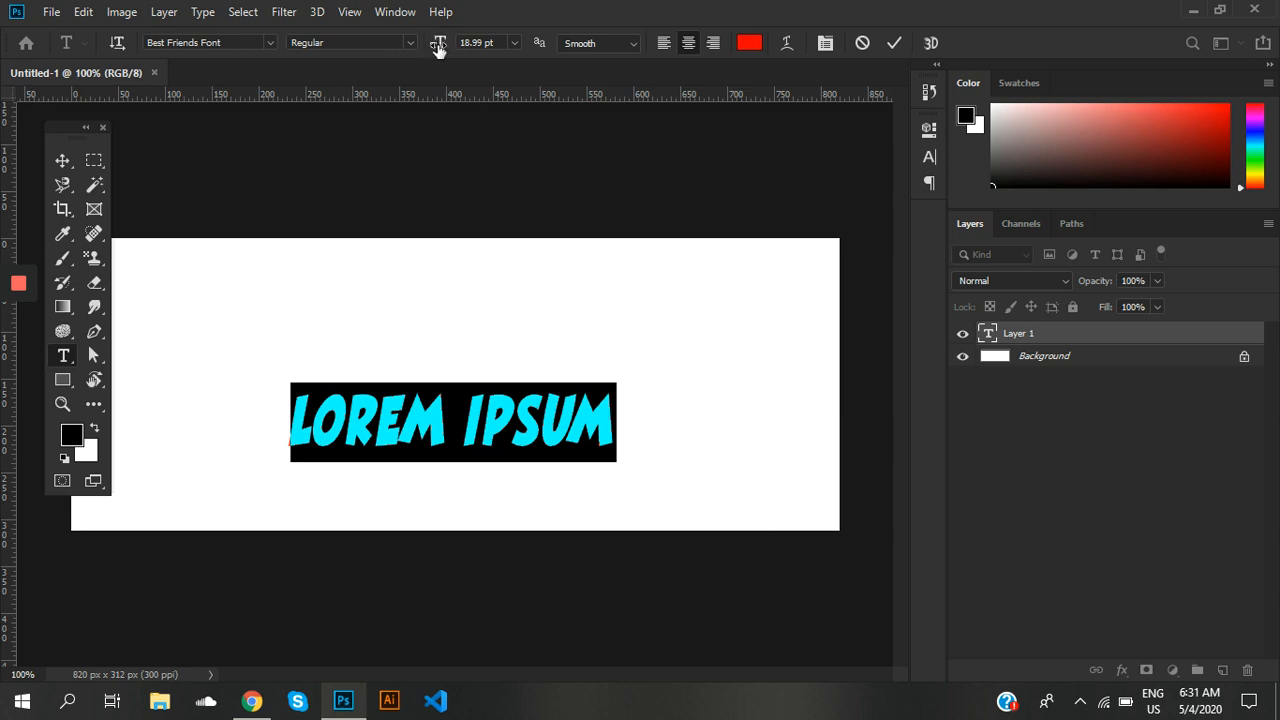
mouse_move(437, 48)
mouse_down()
mouse_move(426, 50)
mouse_move(448, 52)
mouse_up()
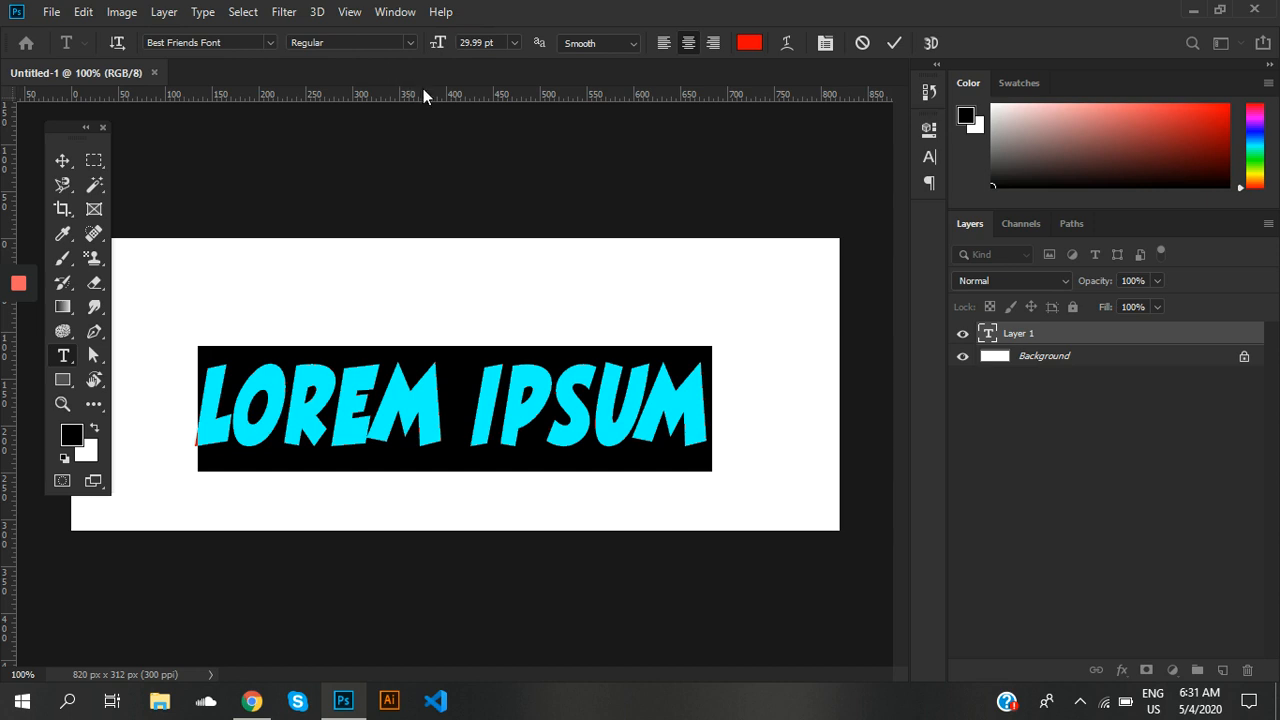
Preview other fonts on the selected text and set it back to Best Friends Font.
click(273, 41)
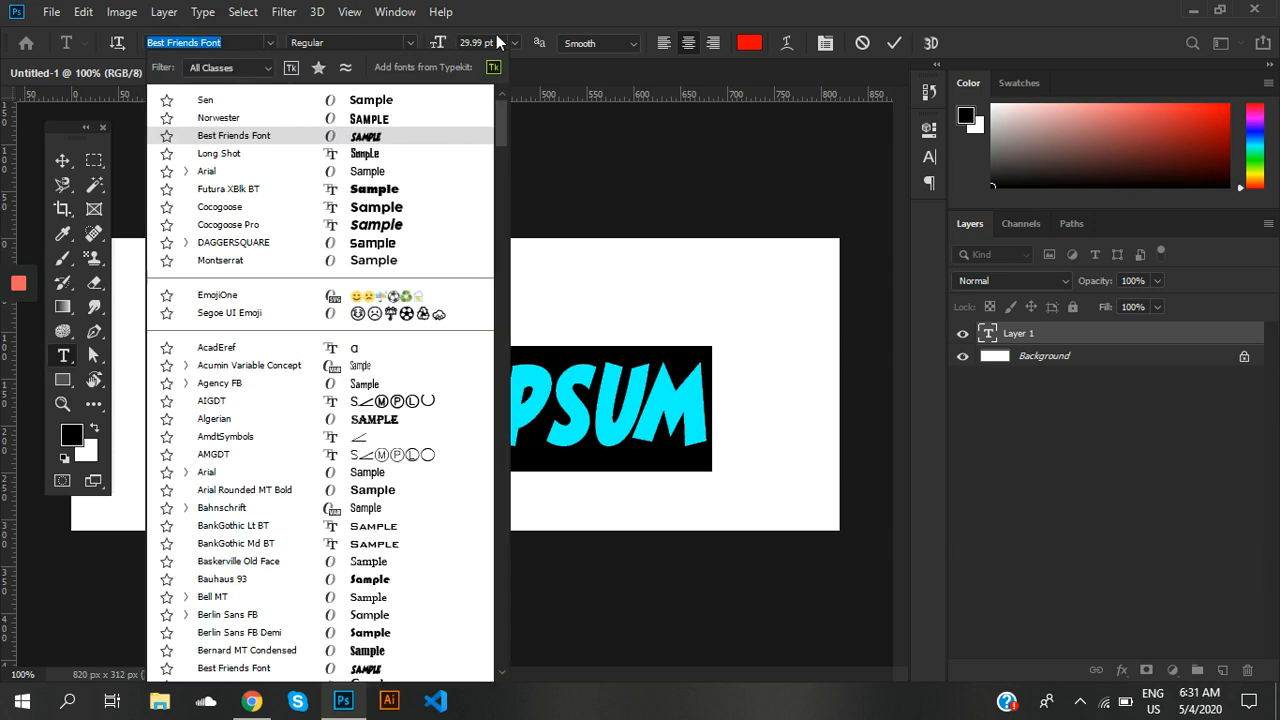
scroll(500, 244, down, 20)
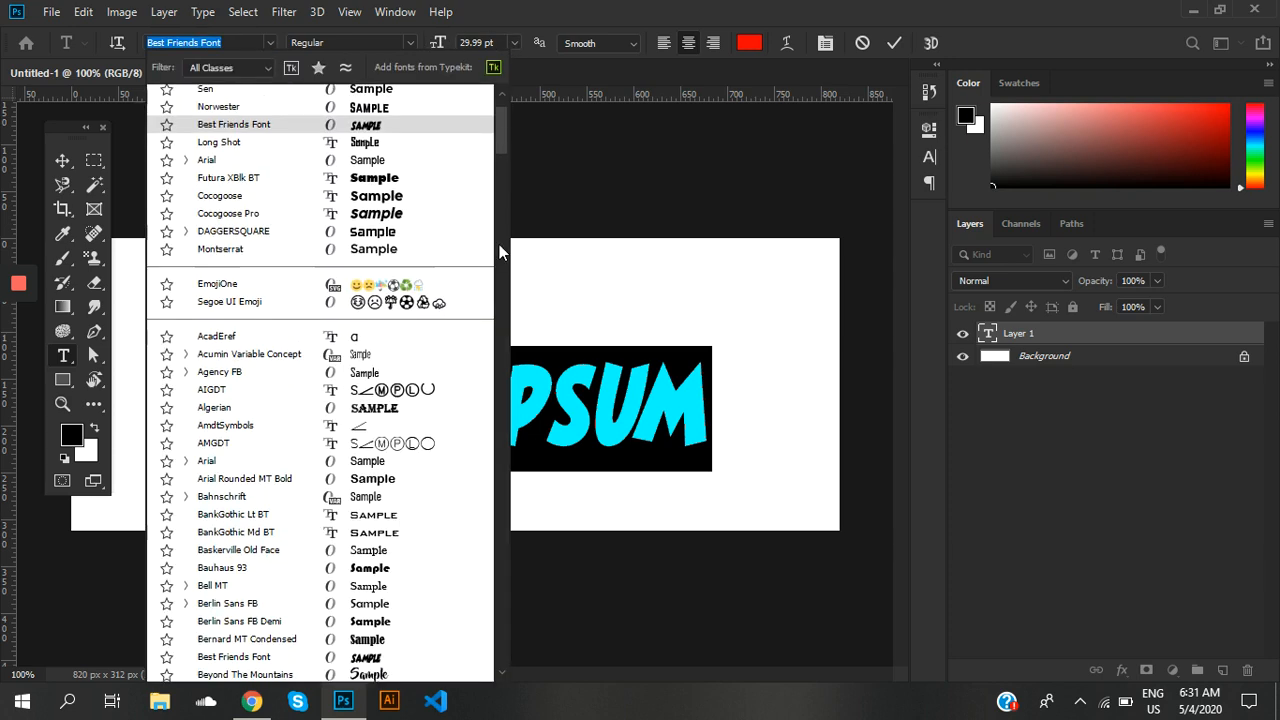
scroll(499, 495, down, 20)
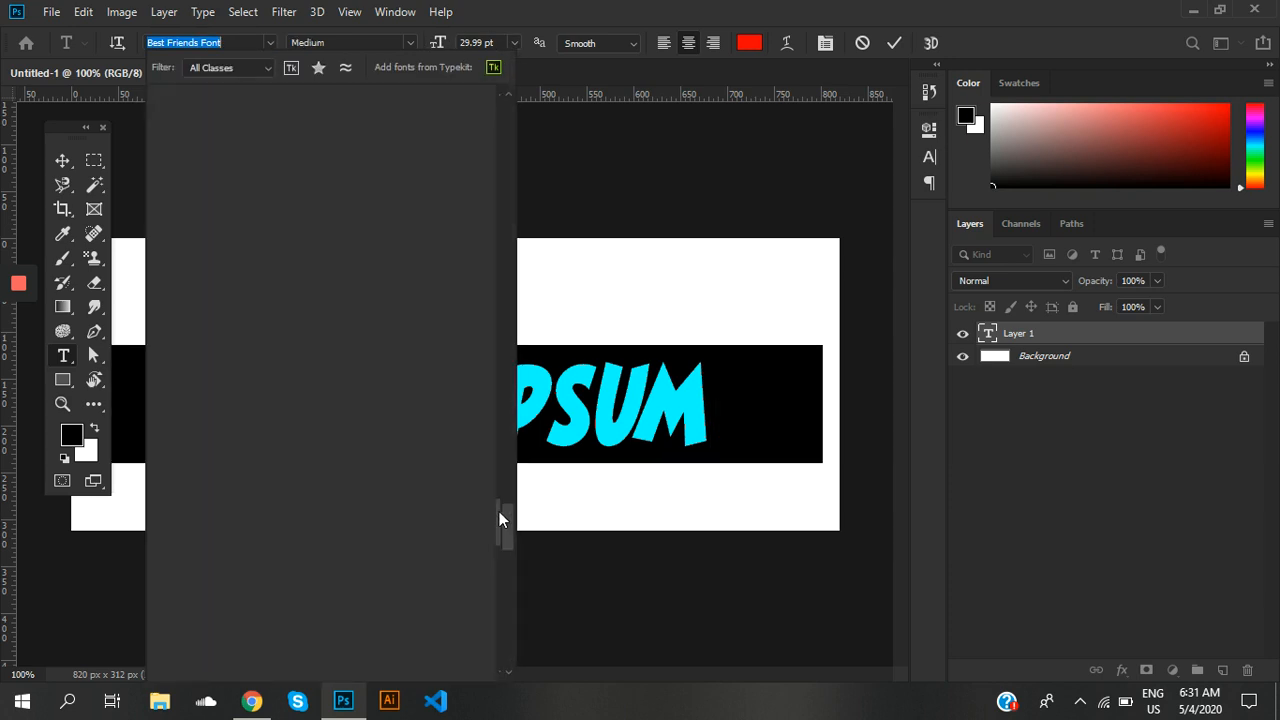
scroll(537, 133, up, 20)
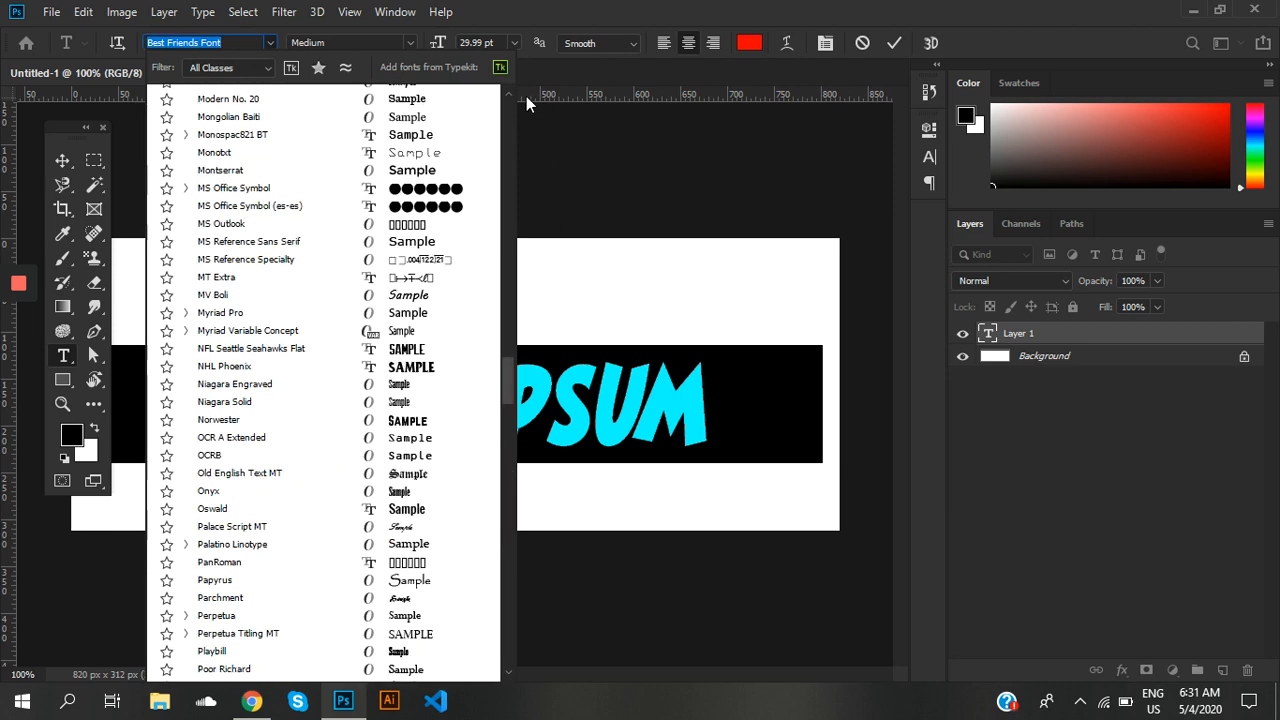
scroll(506, 101, up, 20)
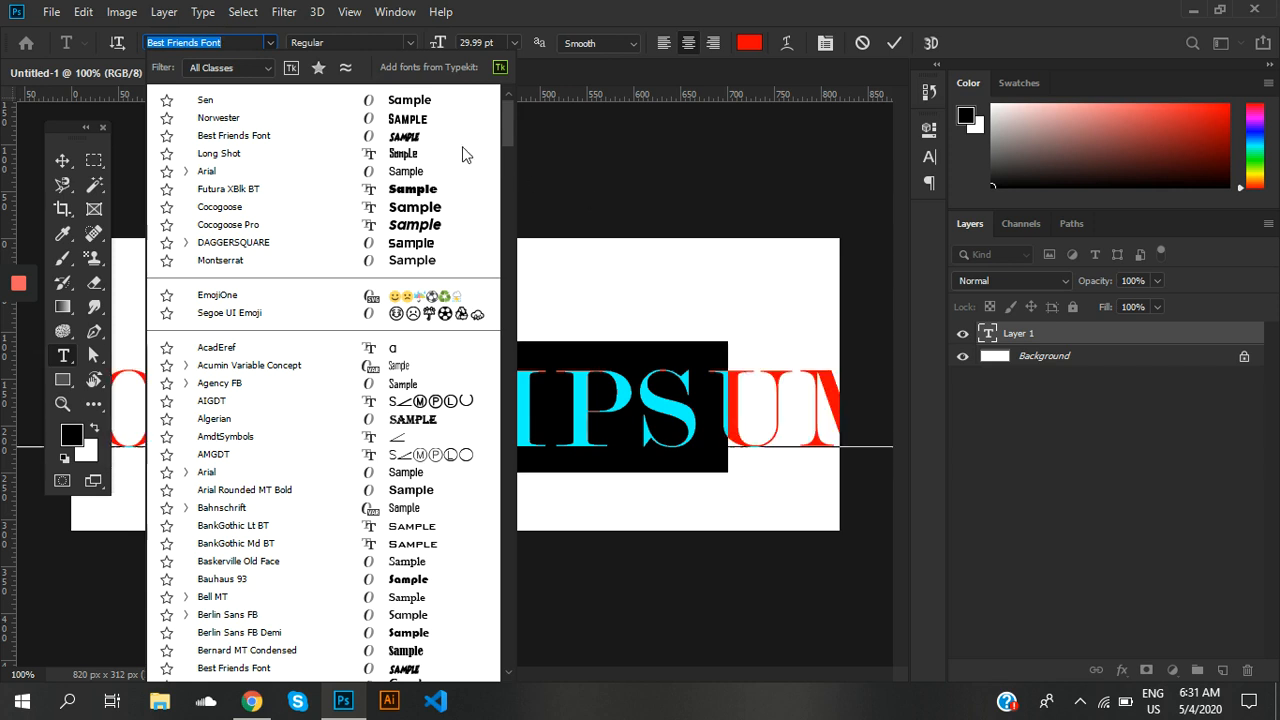
click(403, 139)
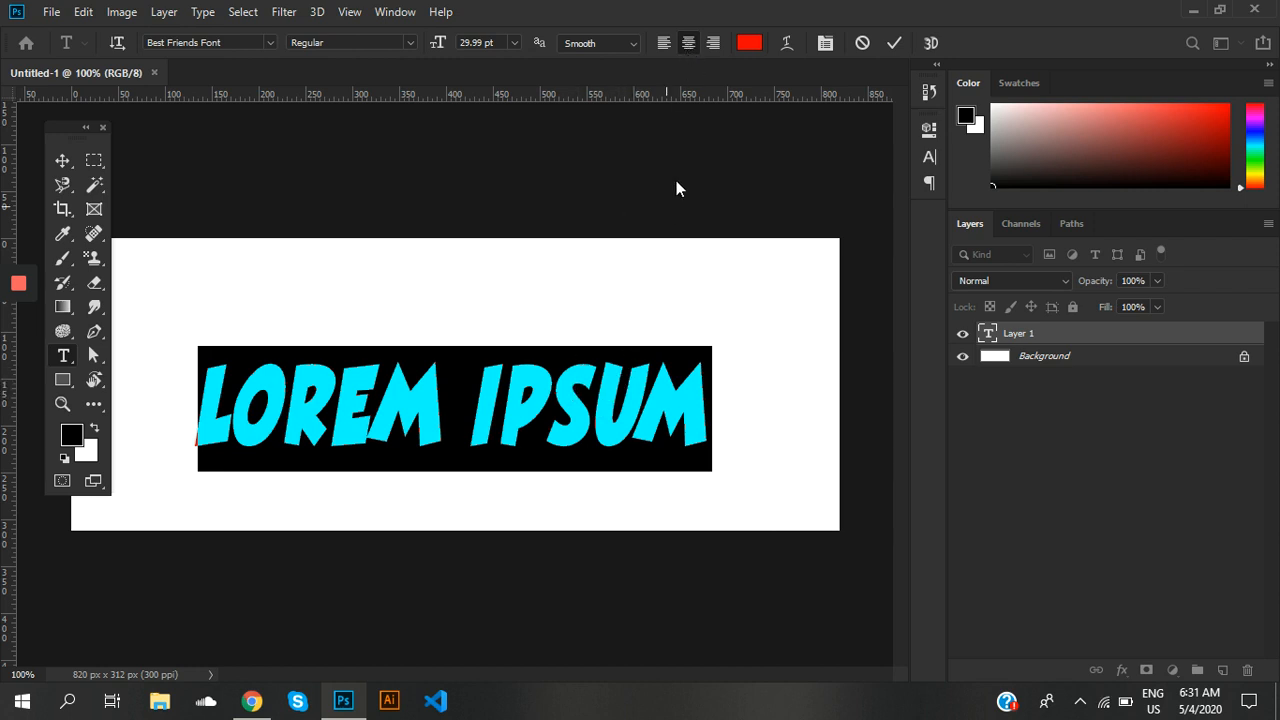
Try left and right alignment on the text and return it to centre alignment.
click(663, 42)
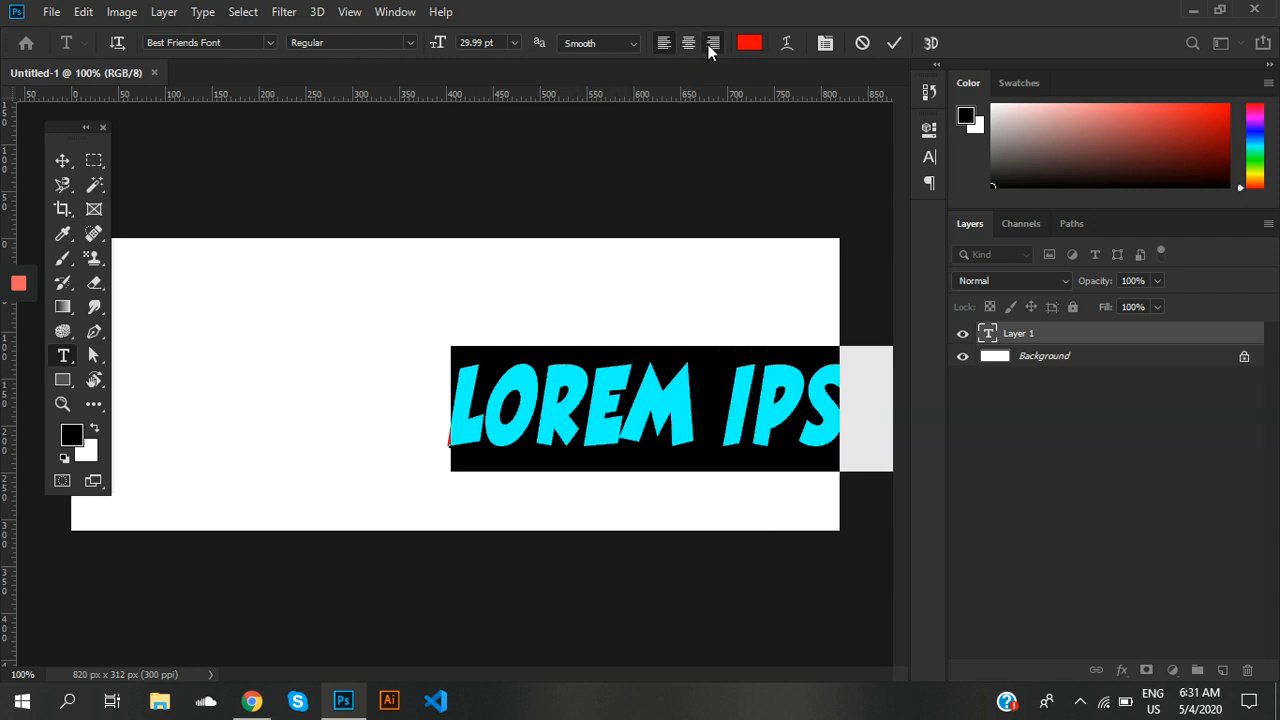
click(708, 46)
click(689, 45)
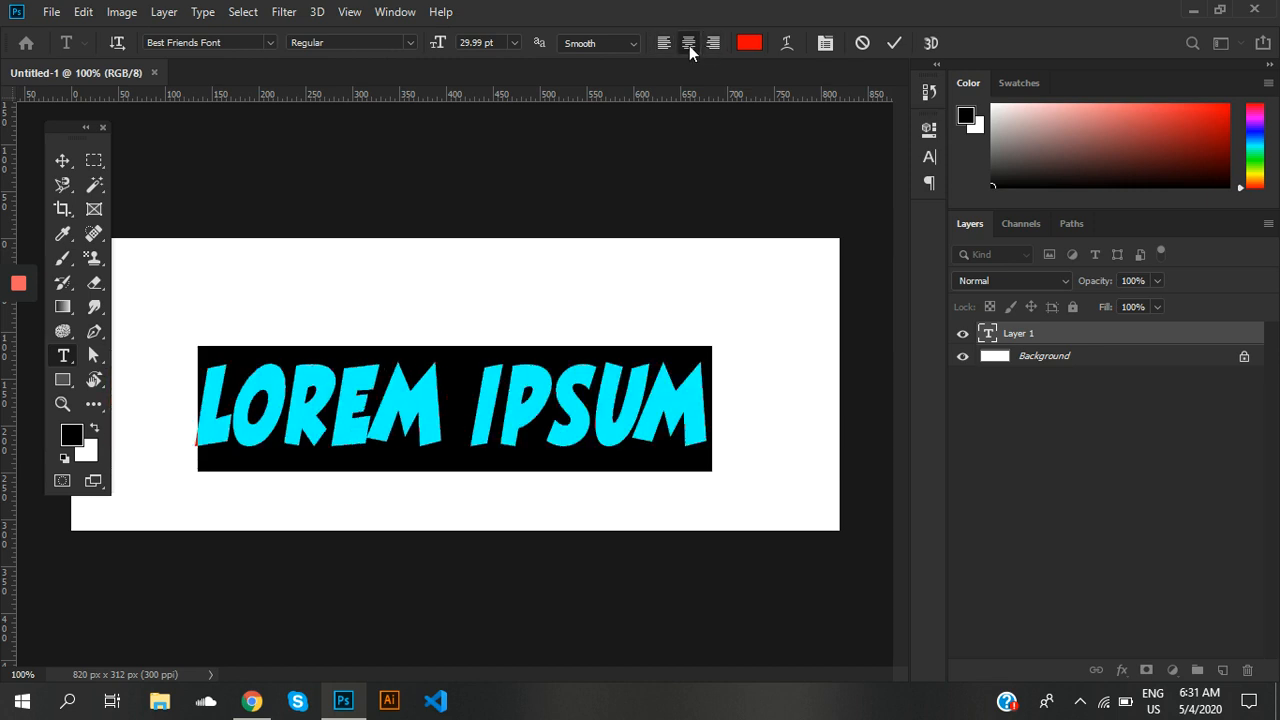
Try brown, dark blue and purple as the text colour, and restore the pure red ff0000.
click(756, 47)
click(824, 366)
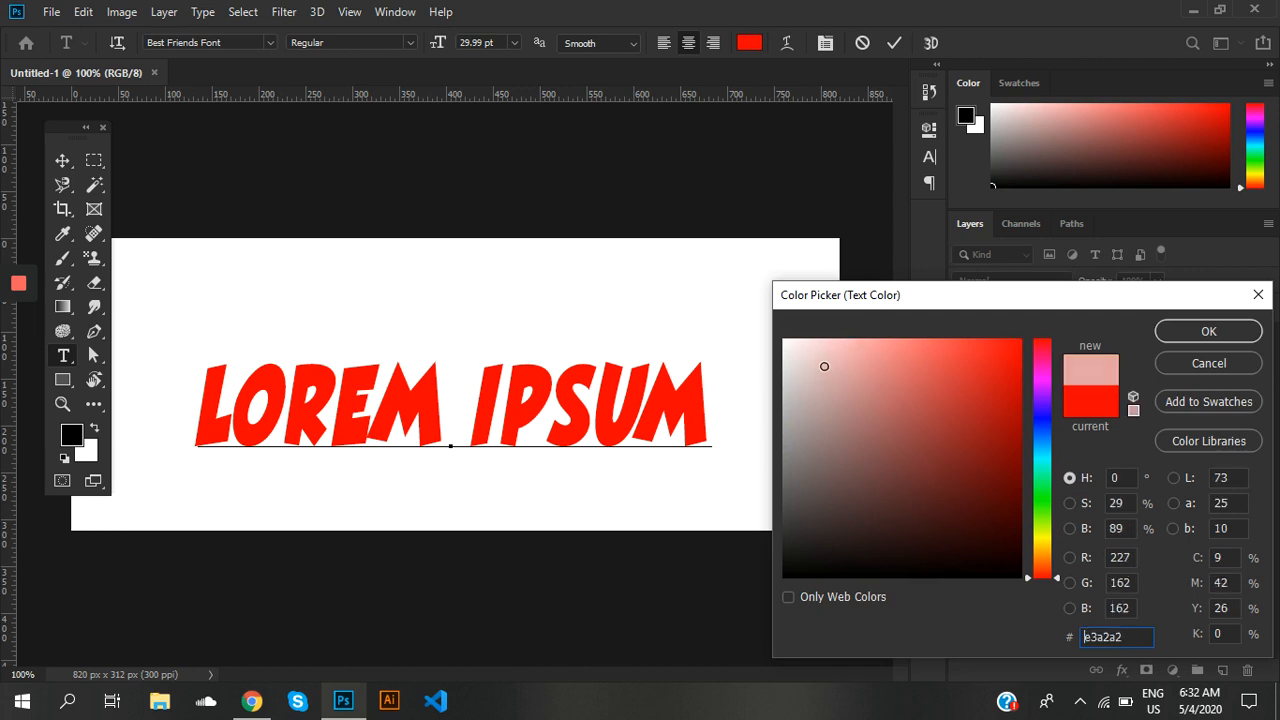
click(883, 489)
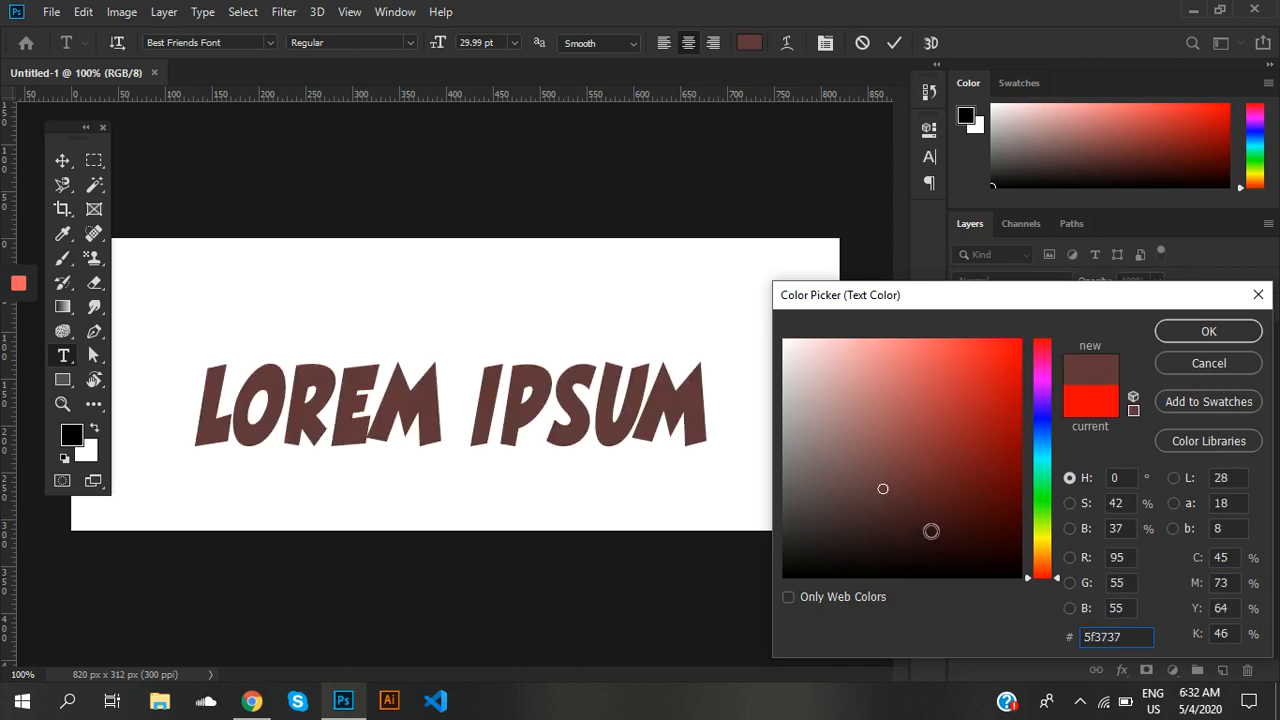
click(951, 525)
click(1042, 409)
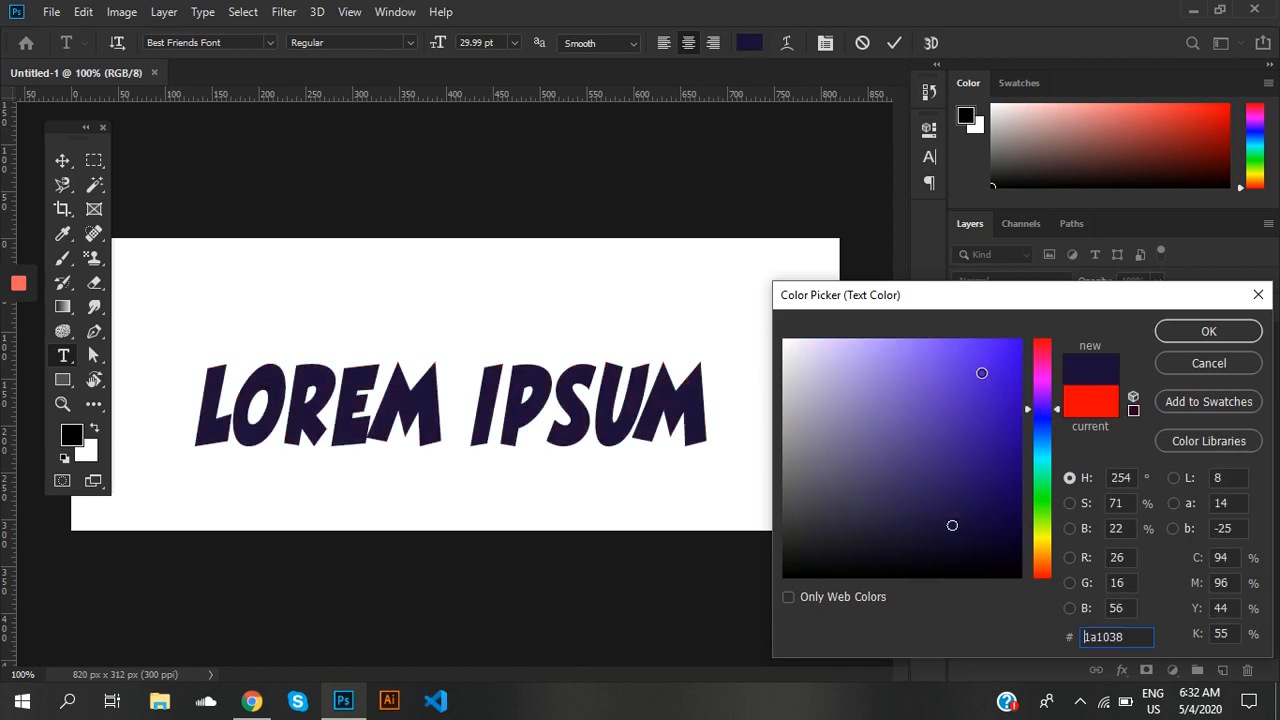
click(981, 373)
click(965, 442)
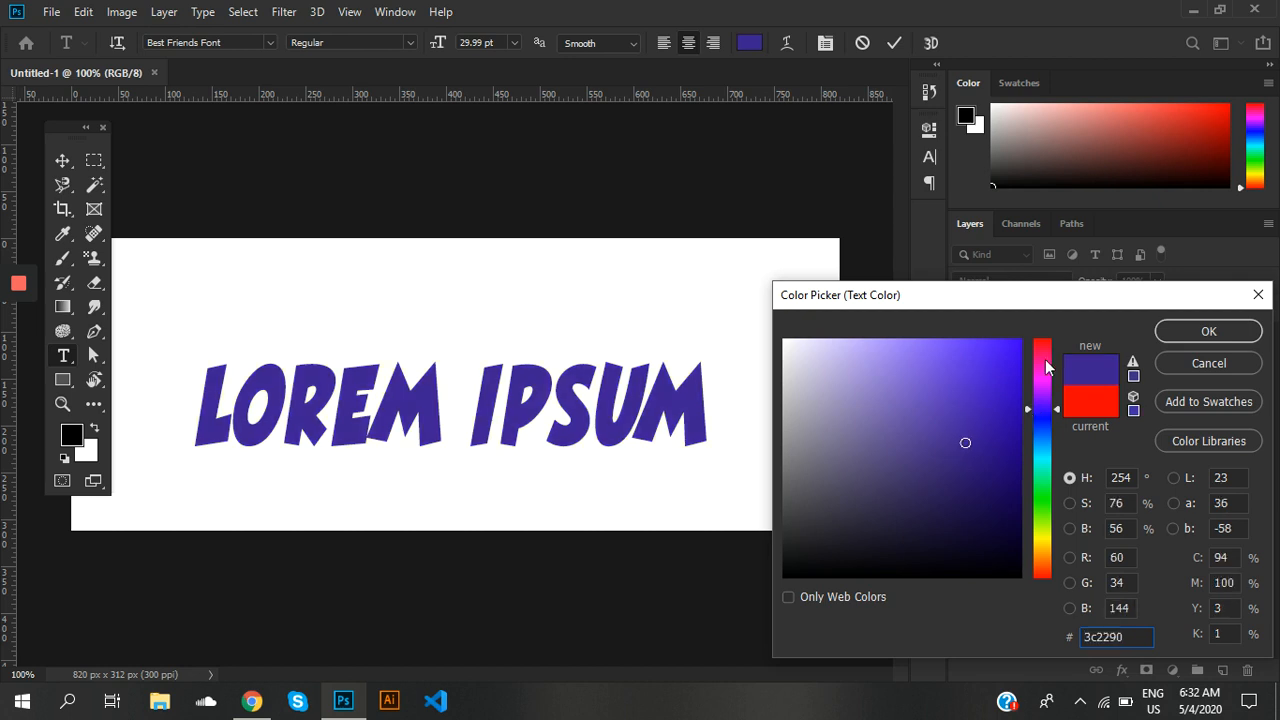
click(1043, 341)
click(998, 347)
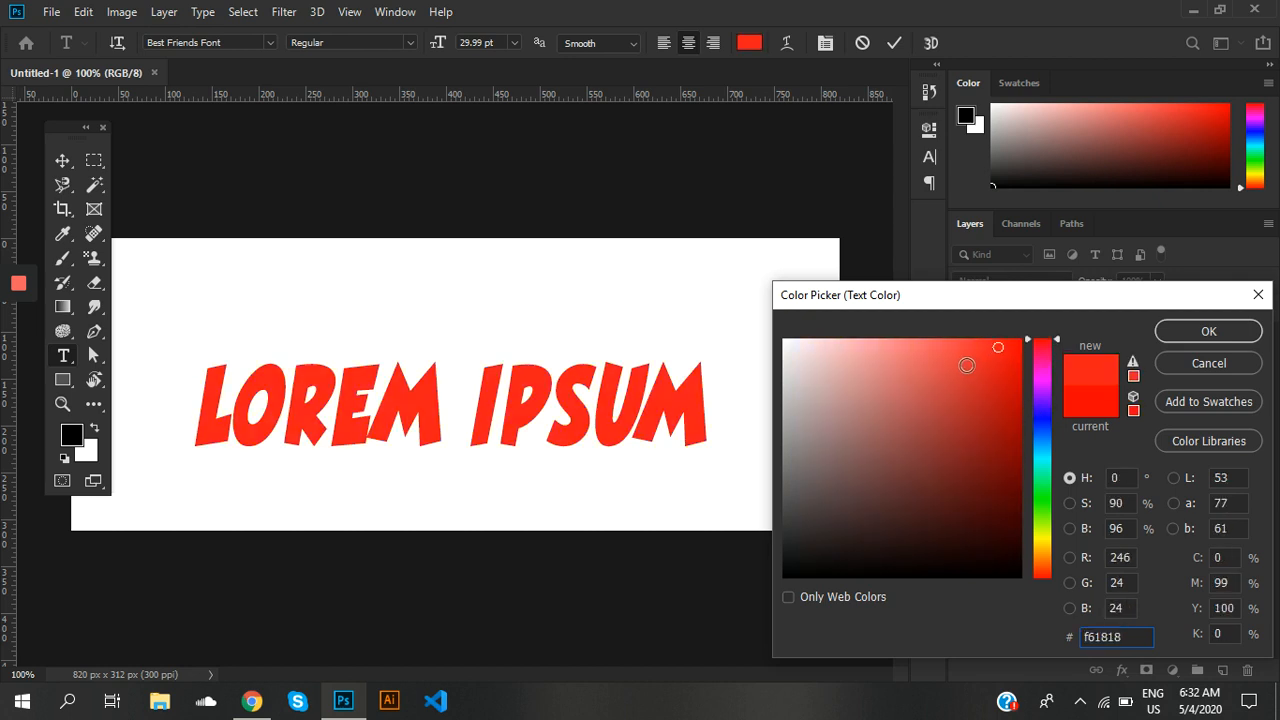
click(1069, 410)
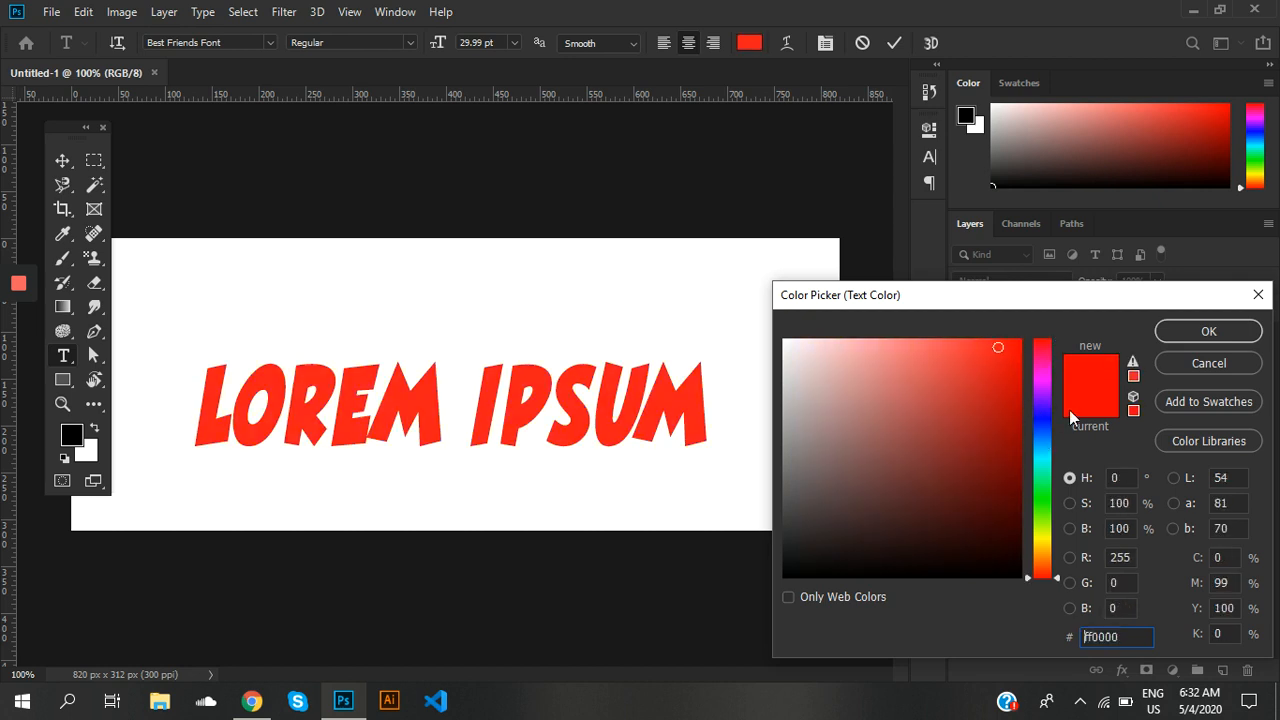
click(1163, 336)
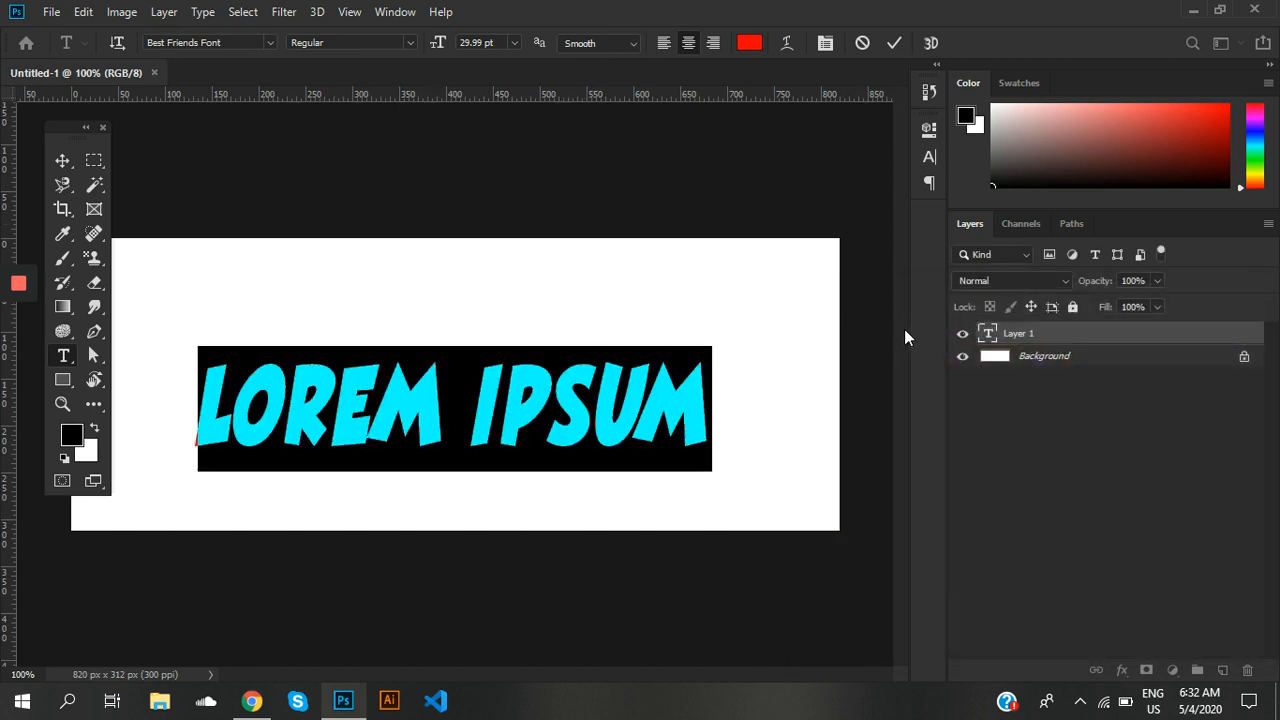
Commit the Lorem Ipsum text edits and switch to the Move tool.
click(856, 348)
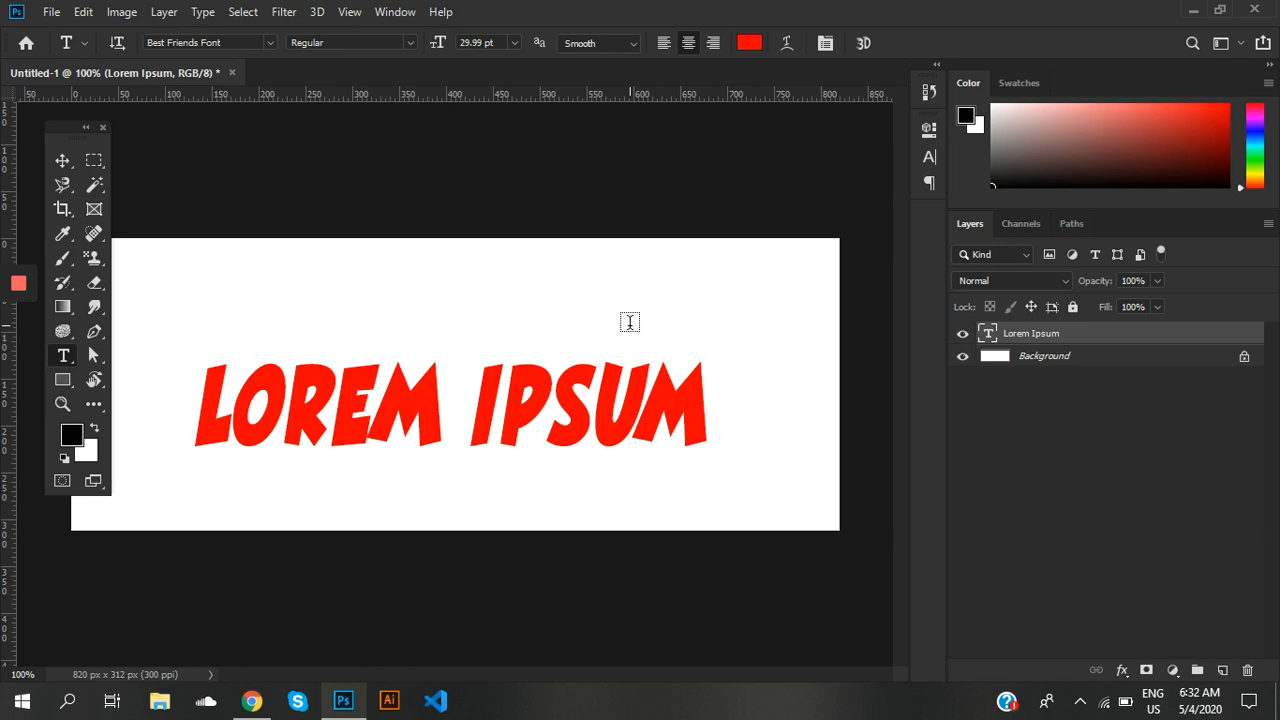
click(592, 378)
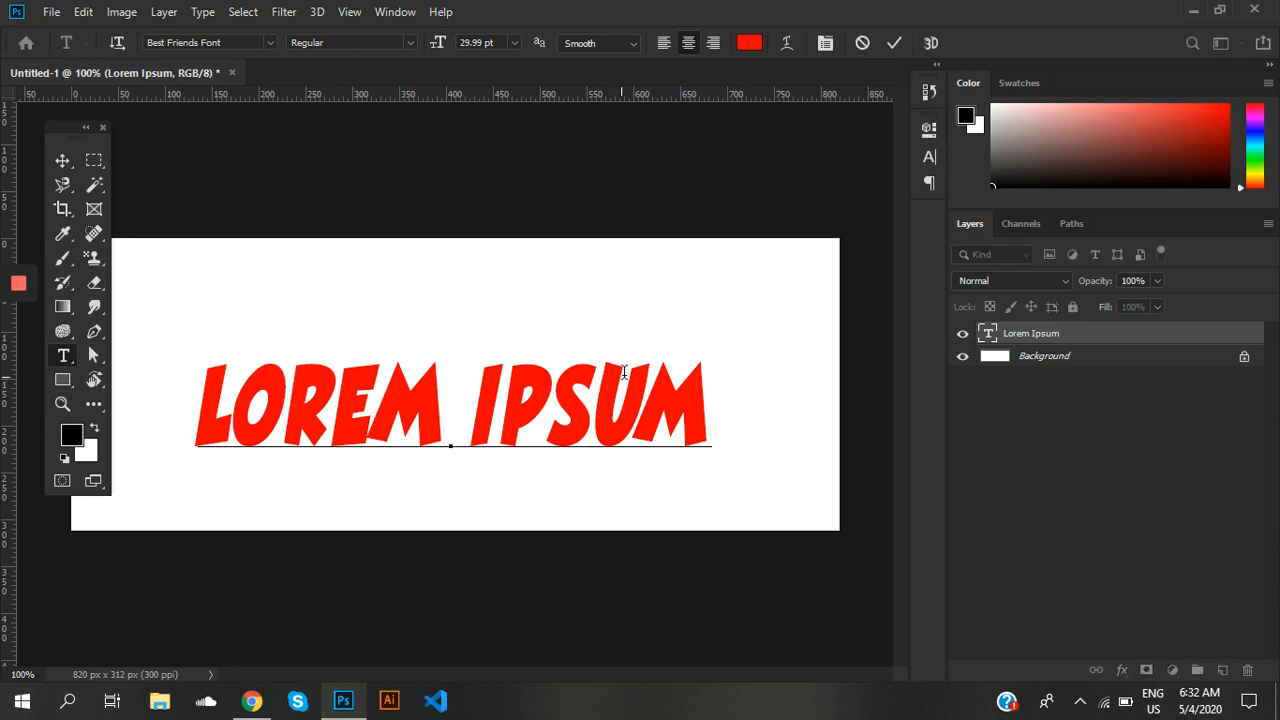
key(ctrl+a)
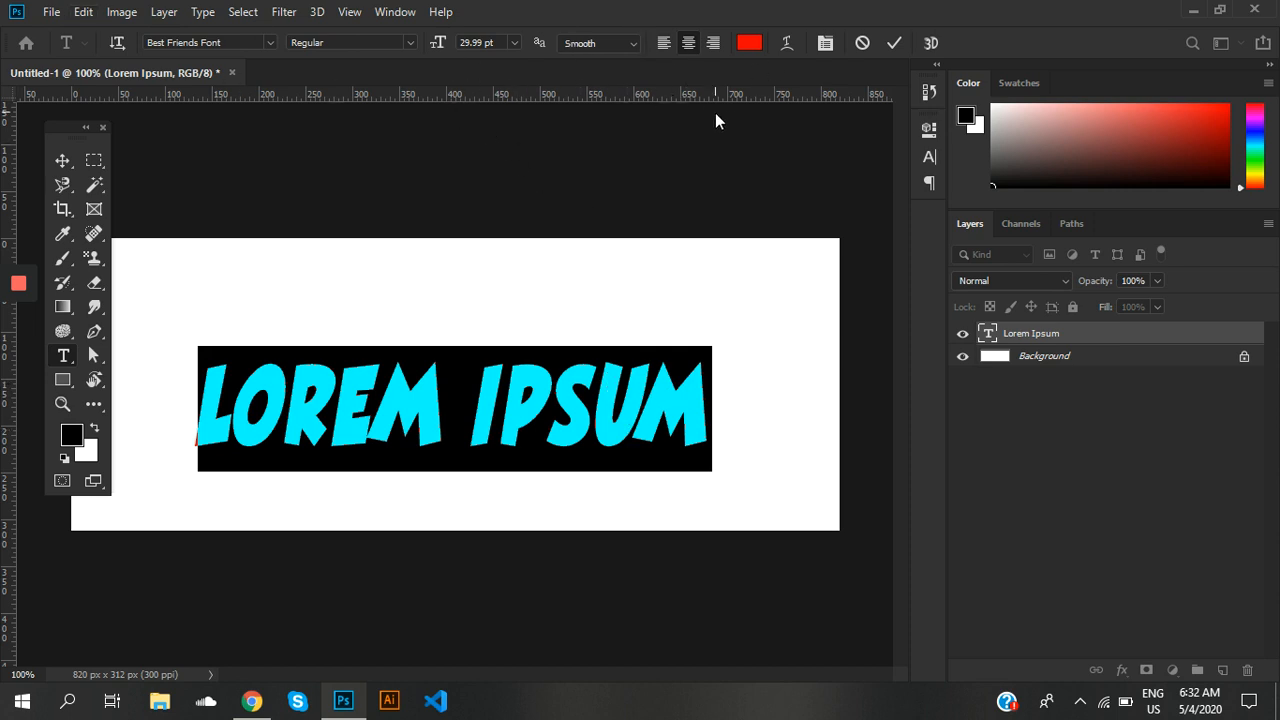
key(ctrl+h)
key(ctrl+Return)
key(v)
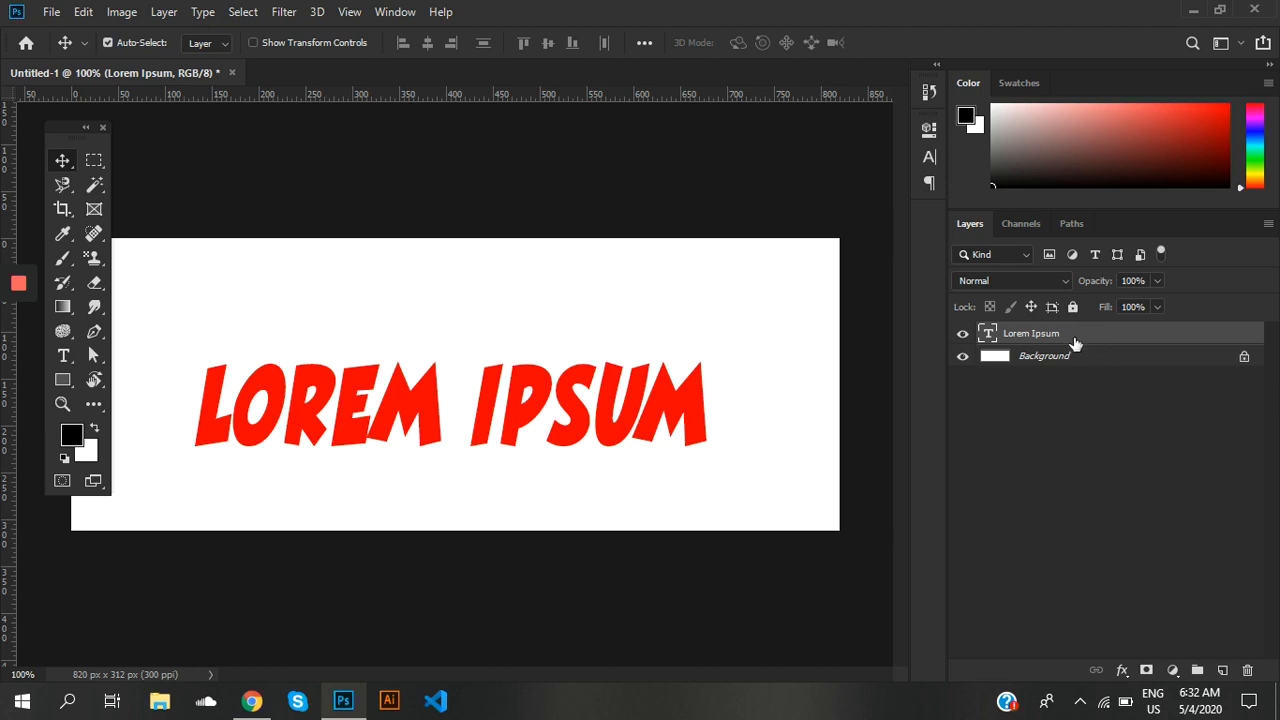
Set the tracking of the Lorem Ipsum text layer to 90.
click(927, 133)
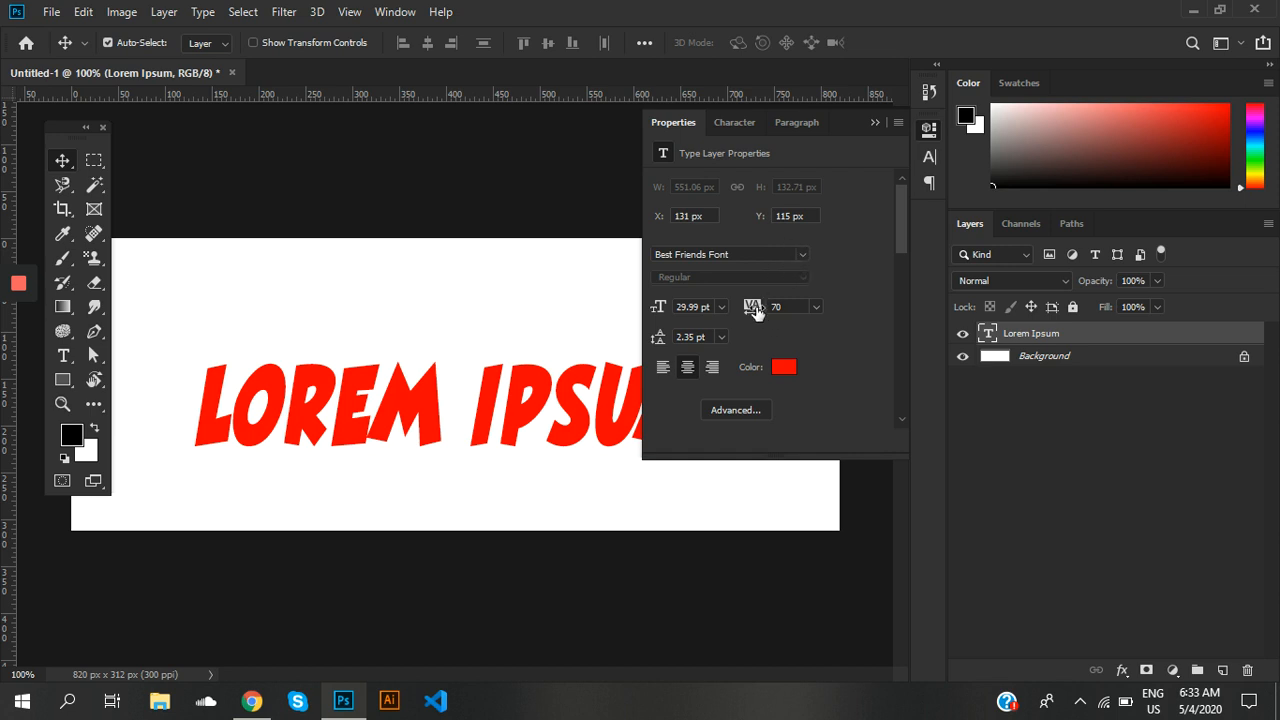
drag(752, 312, 763, 313)
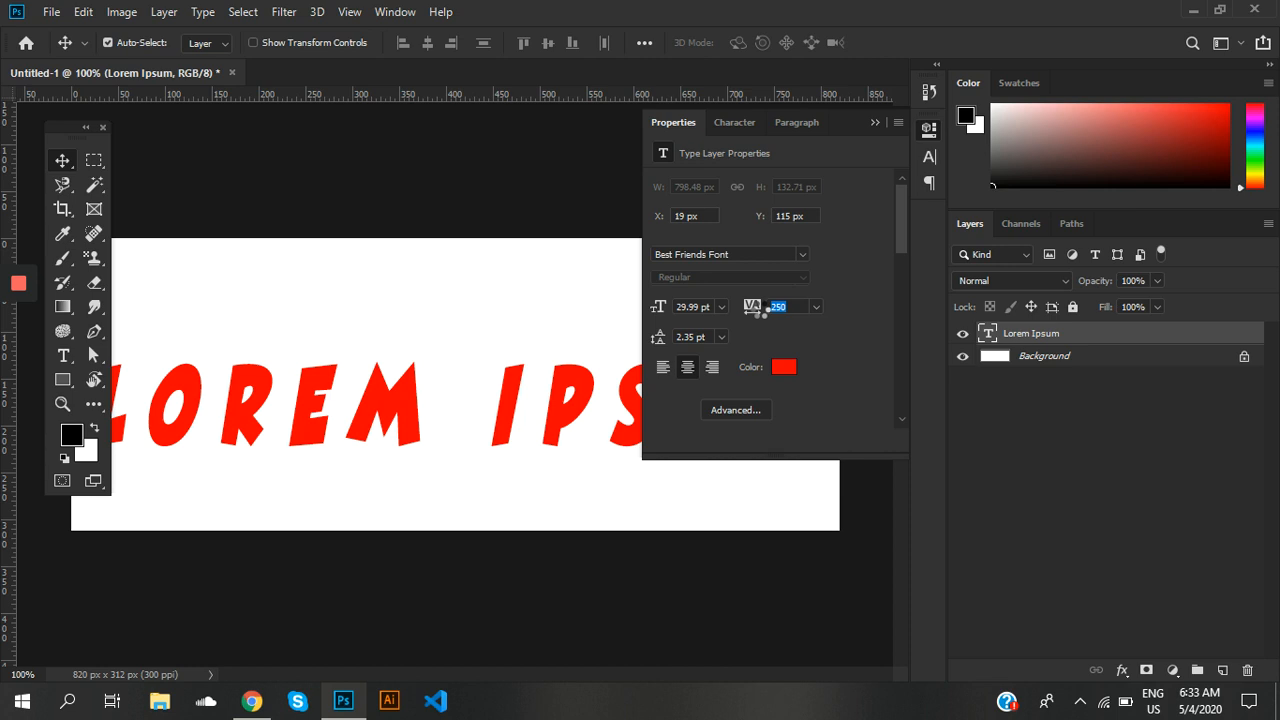
drag(763, 312, 752, 307)
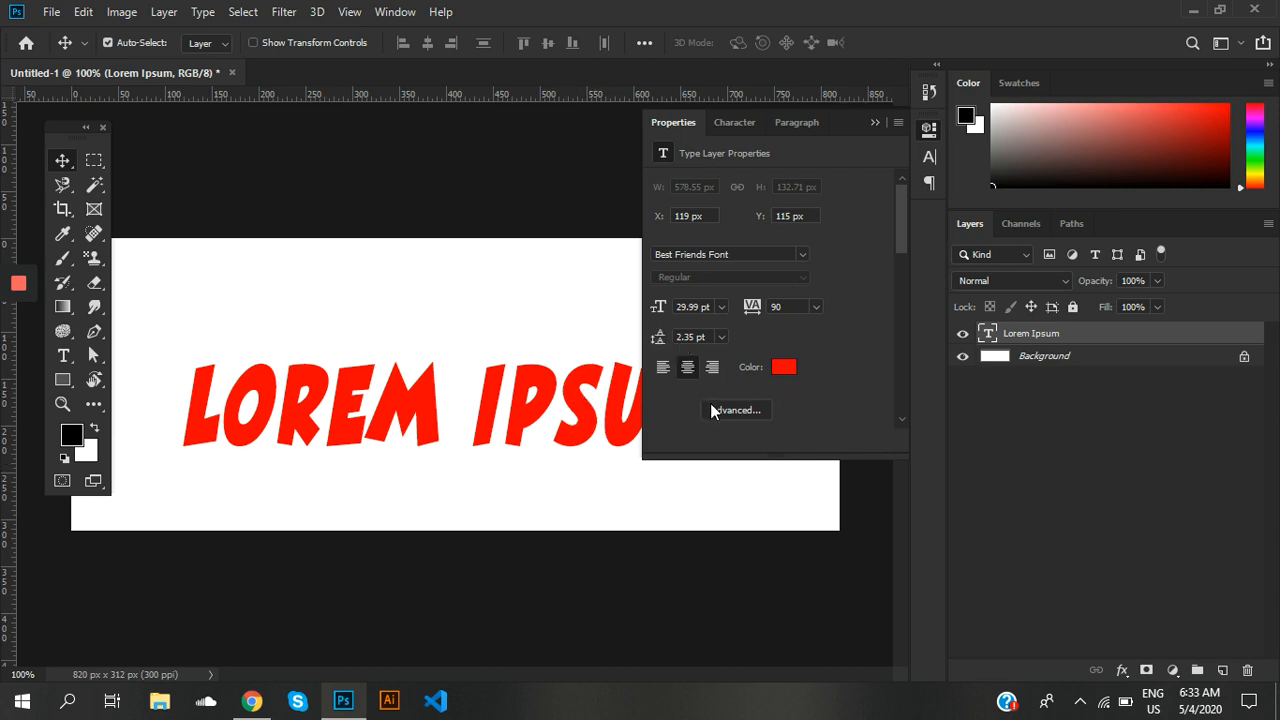
Turn off All Caps in the advanced character settings of the Lorem Ipsum text and close those settings.
click(735, 412)
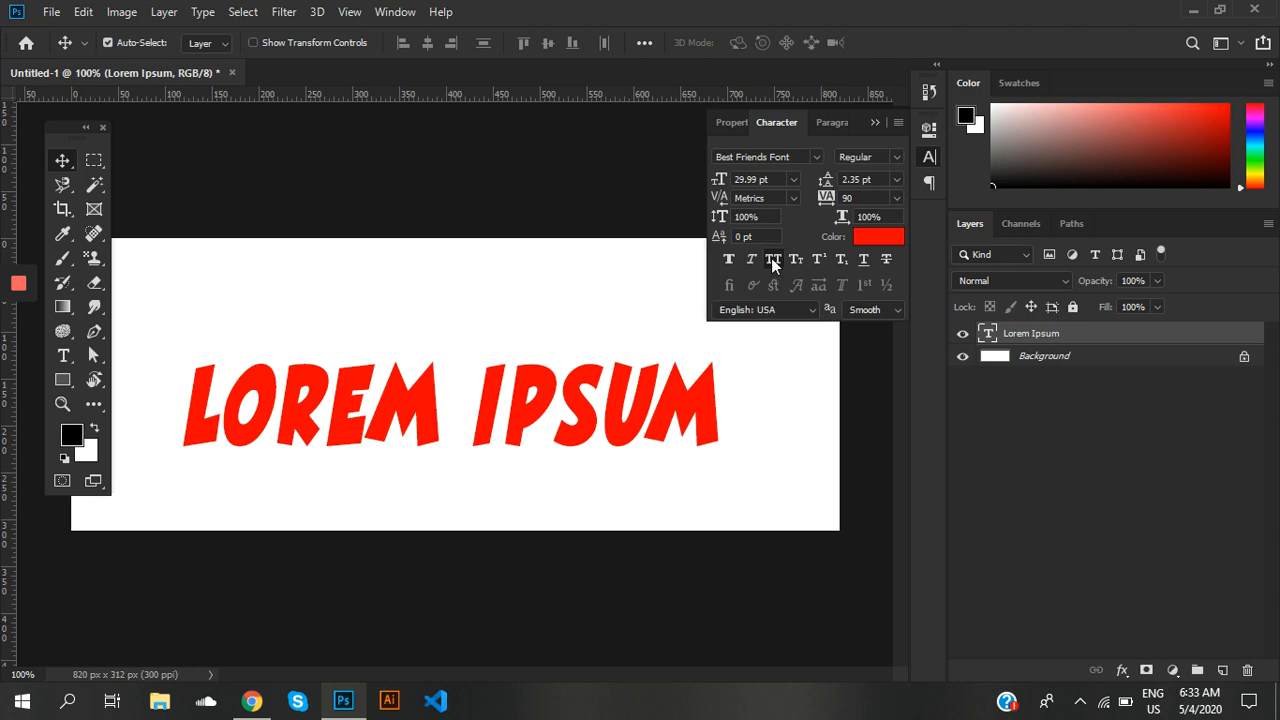
click(771, 258)
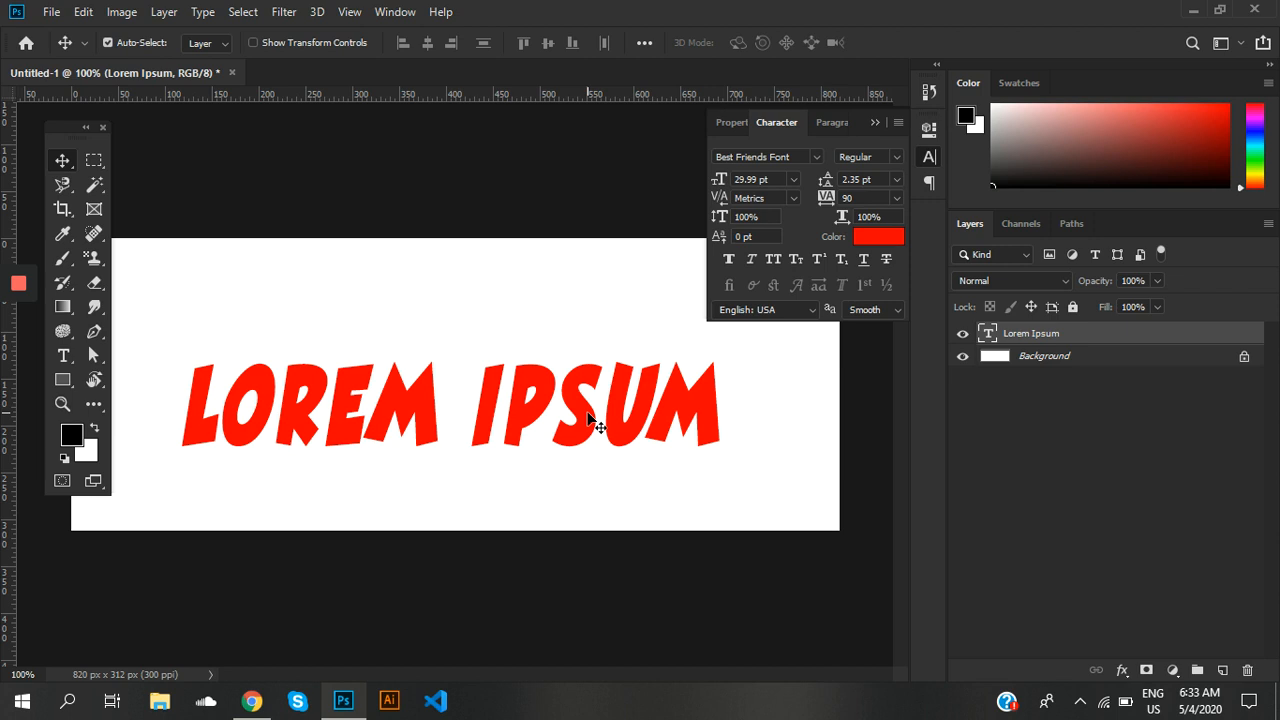
click(874, 121)
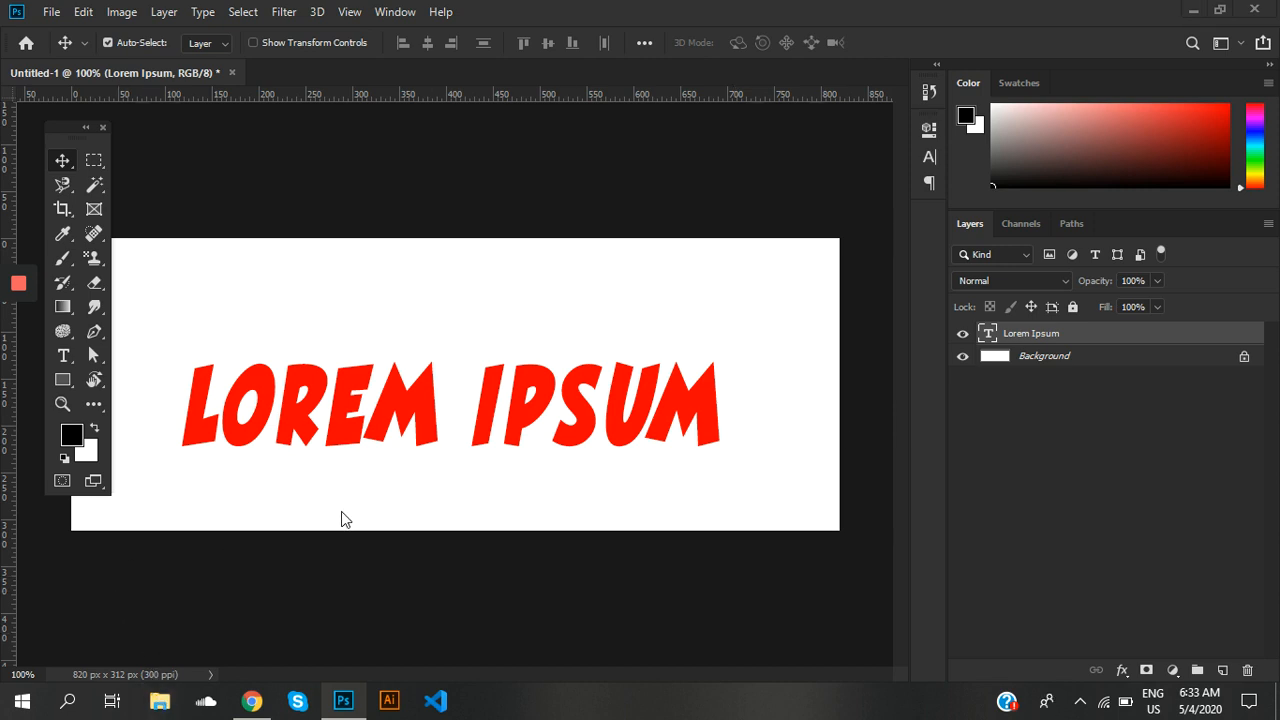
Place Logo.png from the A64 folder in File Explorer onto the Photoshop canvas above the Lorem Ipsum text.
key(super+e)
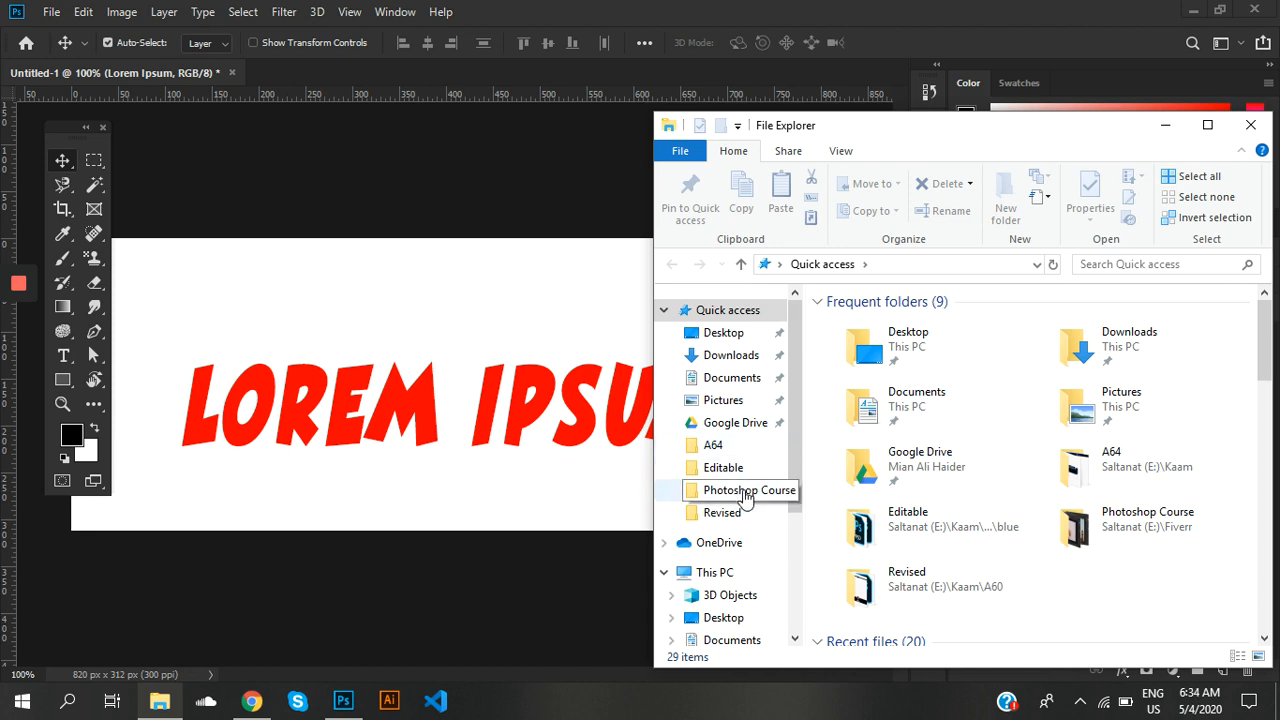
click(754, 447)
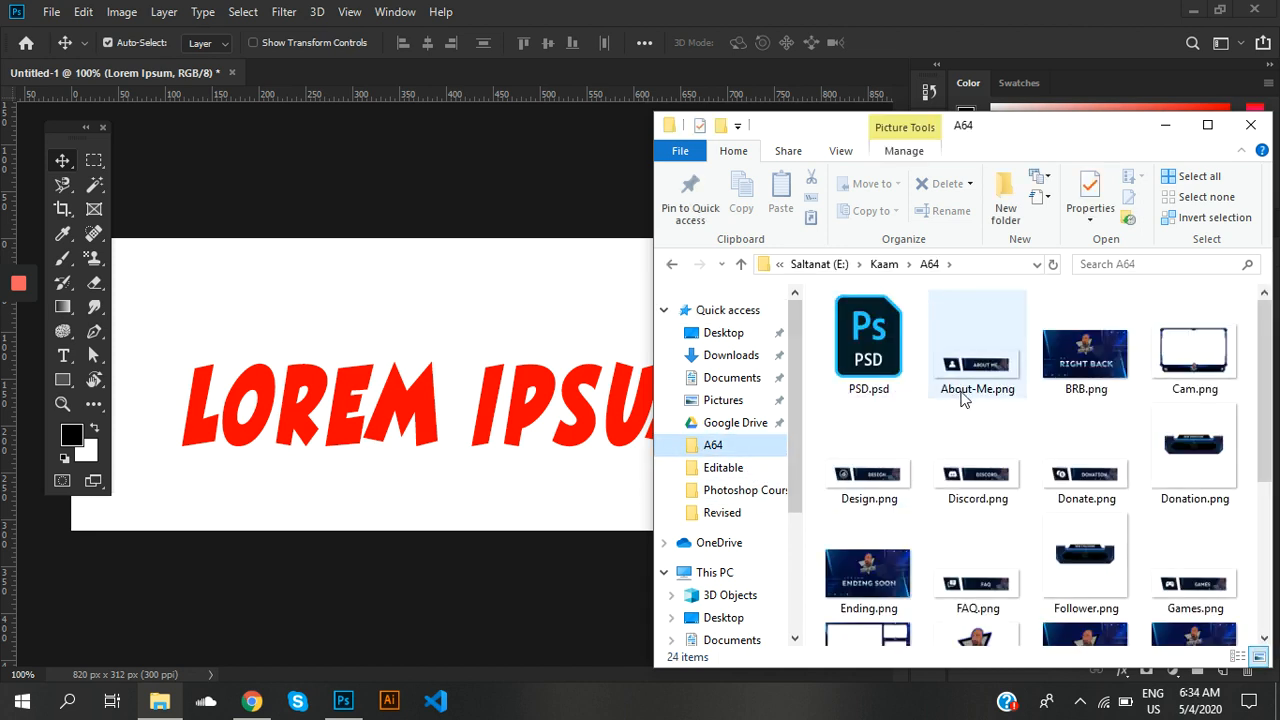
scroll(990, 420, down, 3)
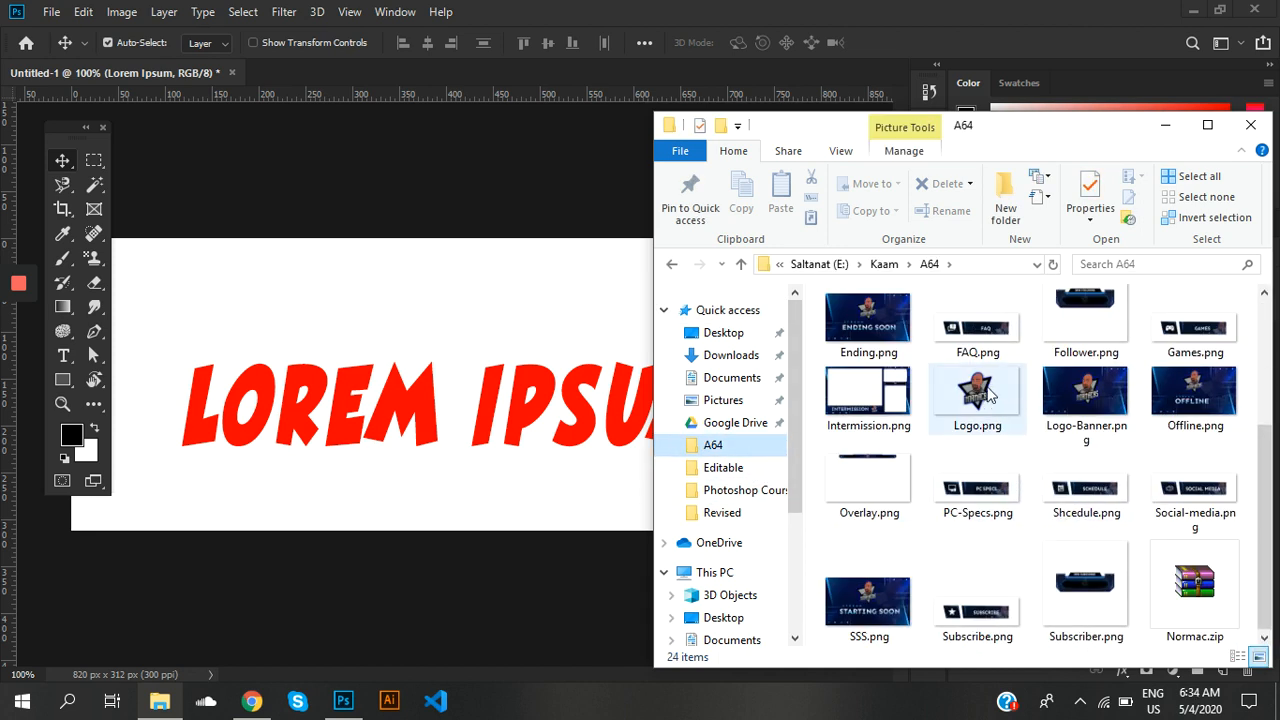
drag(984, 400, 491, 346)
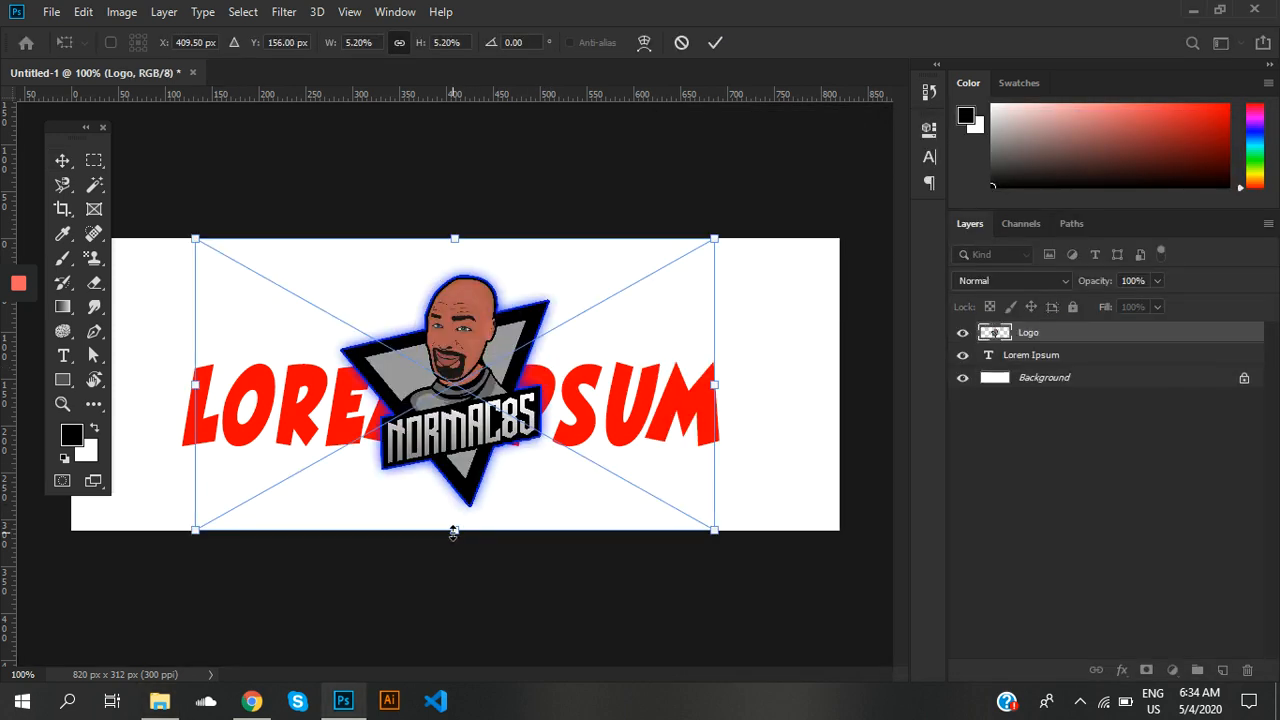
Scale the placed logo down proportionally, position it above the Lorem Ipsum text and commit the transform.
drag(453, 530, 492, 376)
key(Return)
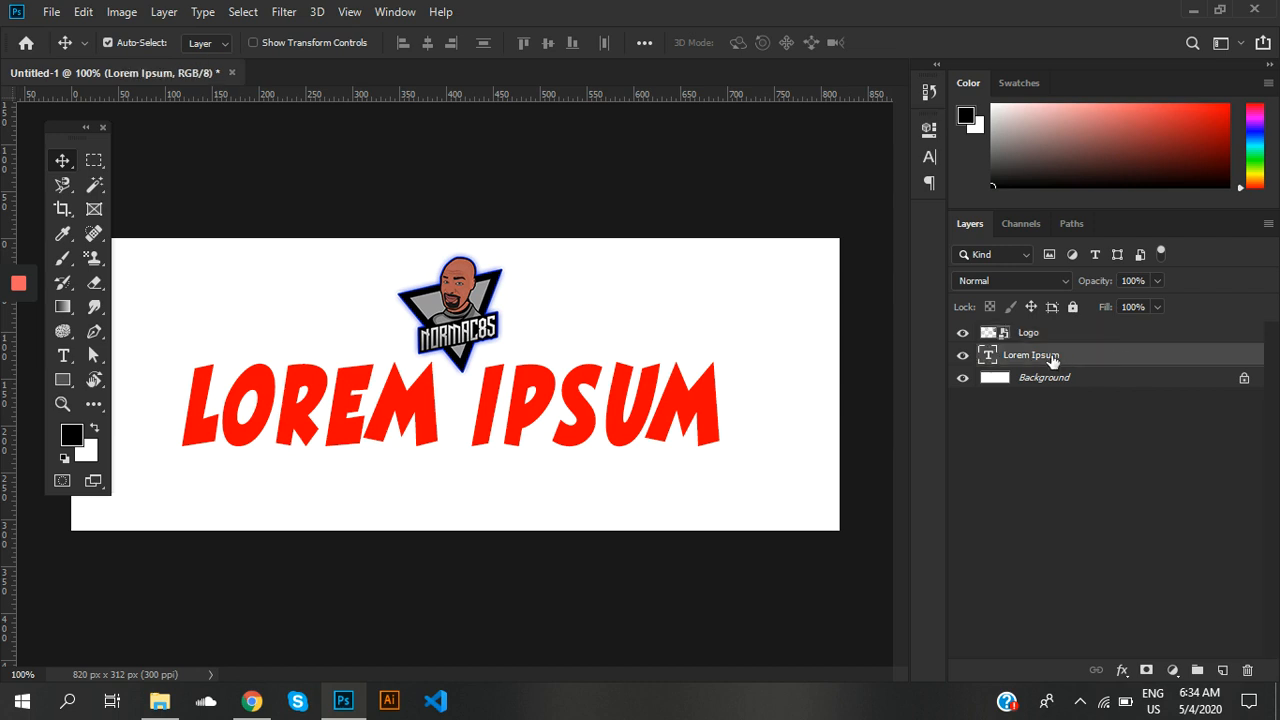
double_click(1123, 358)
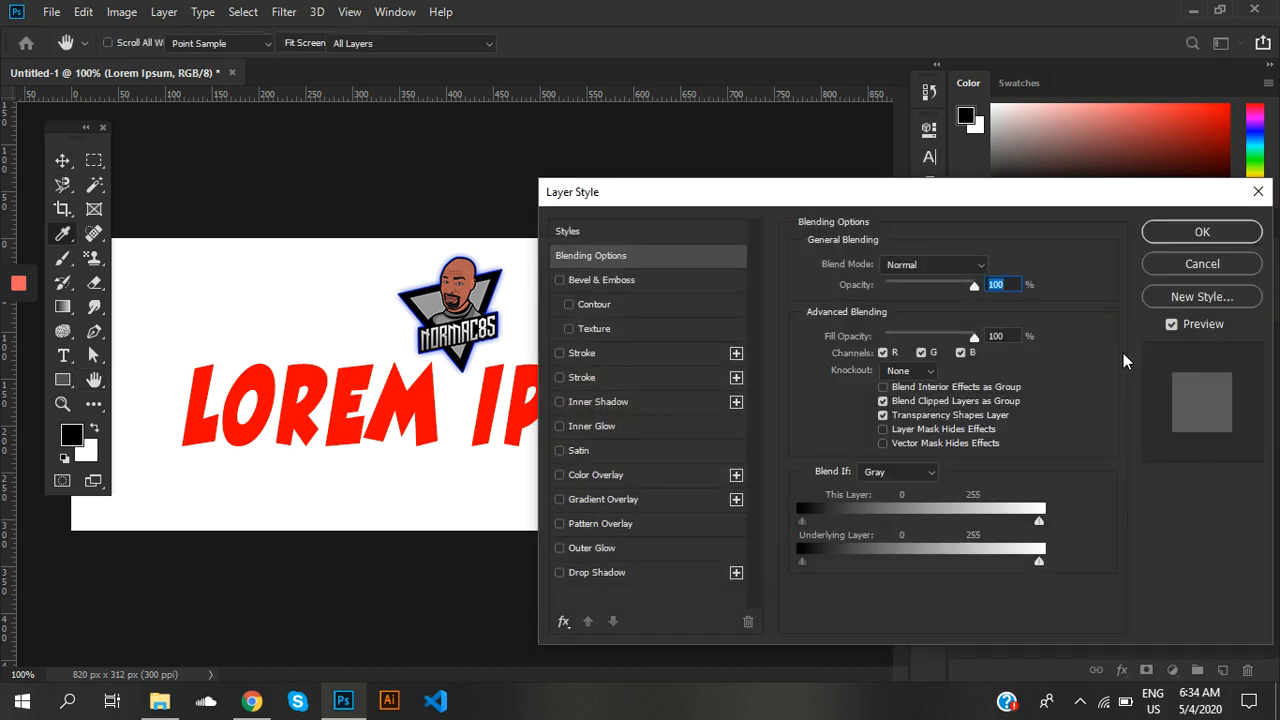
key(Escape)
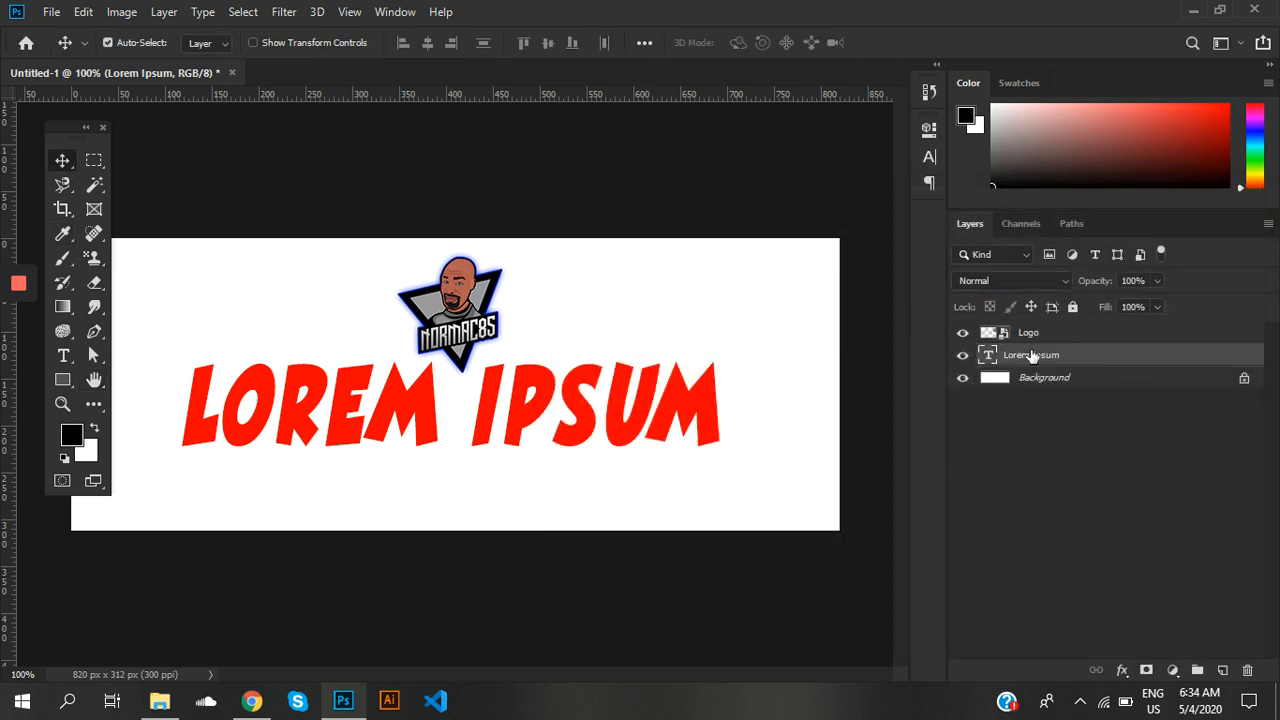
double_click(1032, 357)
key(Return)
double_click(989, 355)
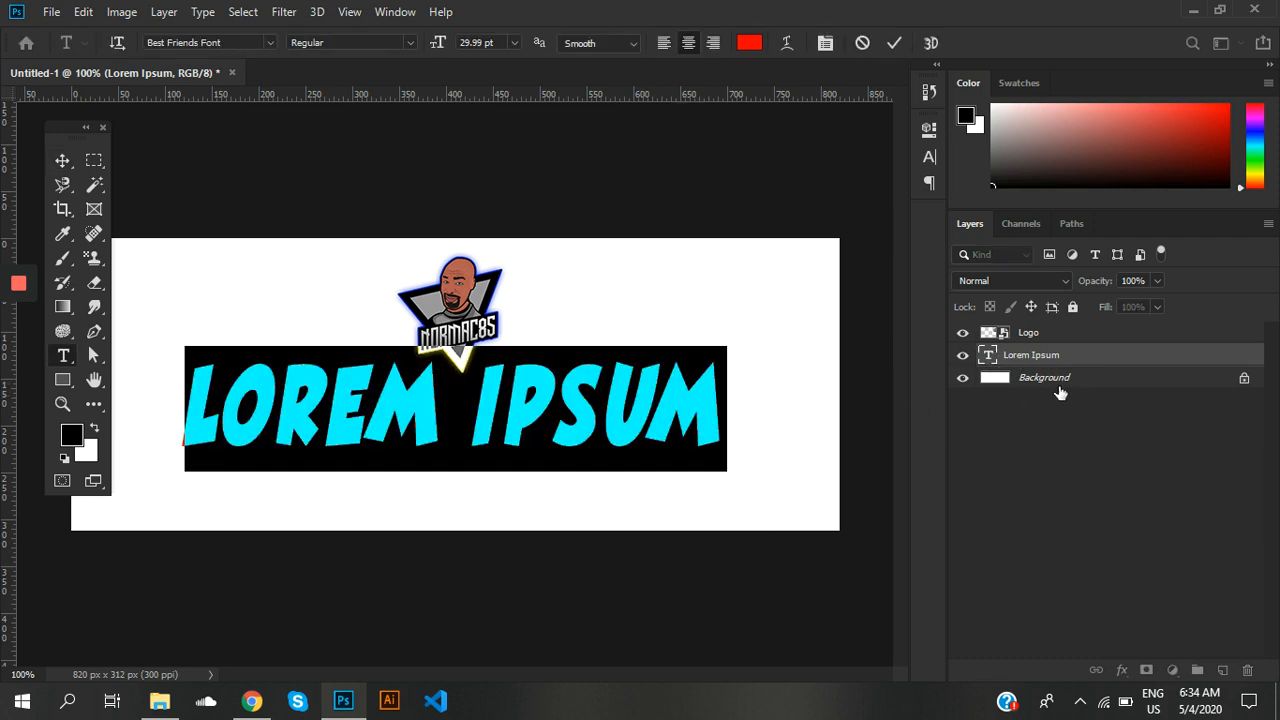
click(1098, 358)
key(v)
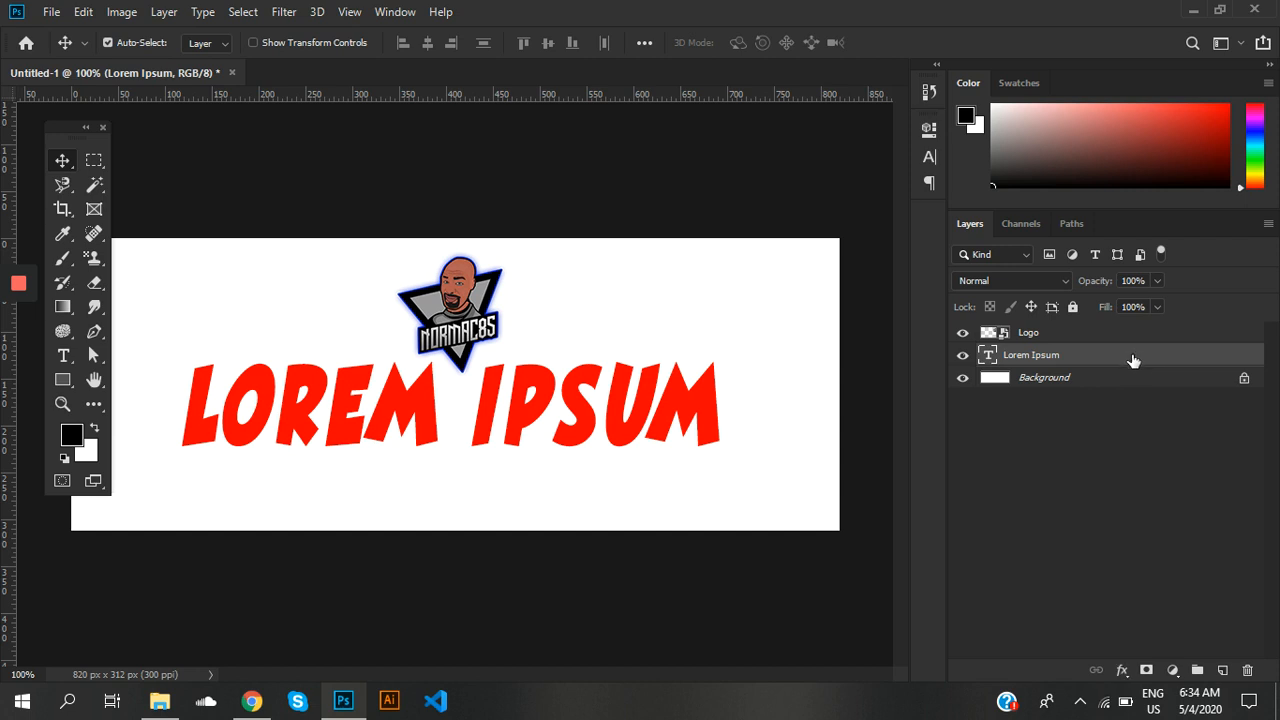
Add a Bevel & Emboss effect to the Lorem Ipsum layer with 469% depth and 5 px size.
double_click(1135, 358)
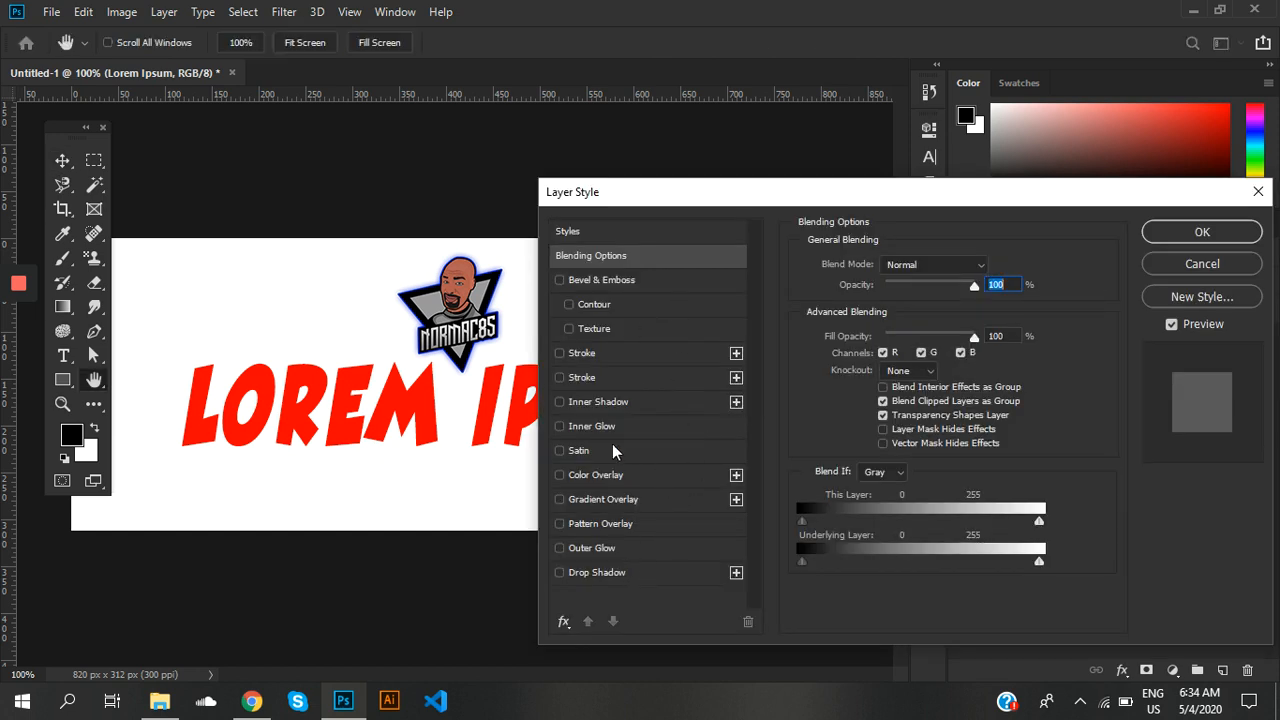
click(560, 281)
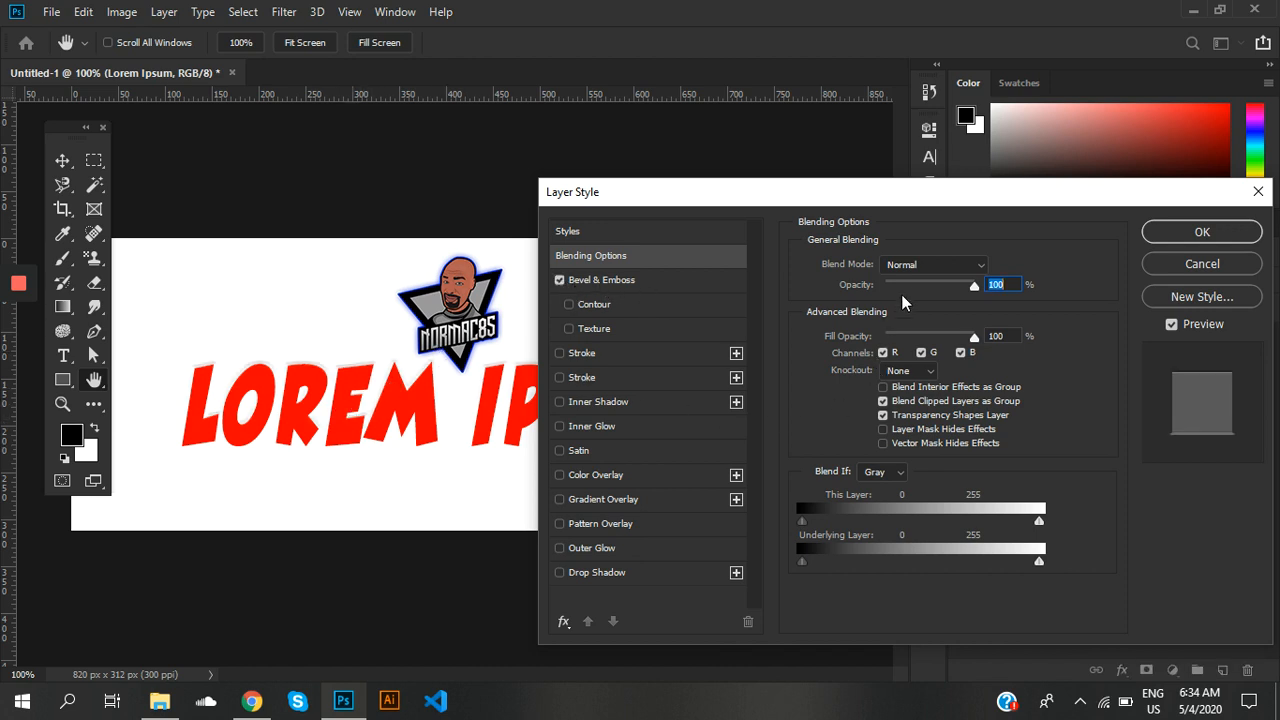
click(731, 283)
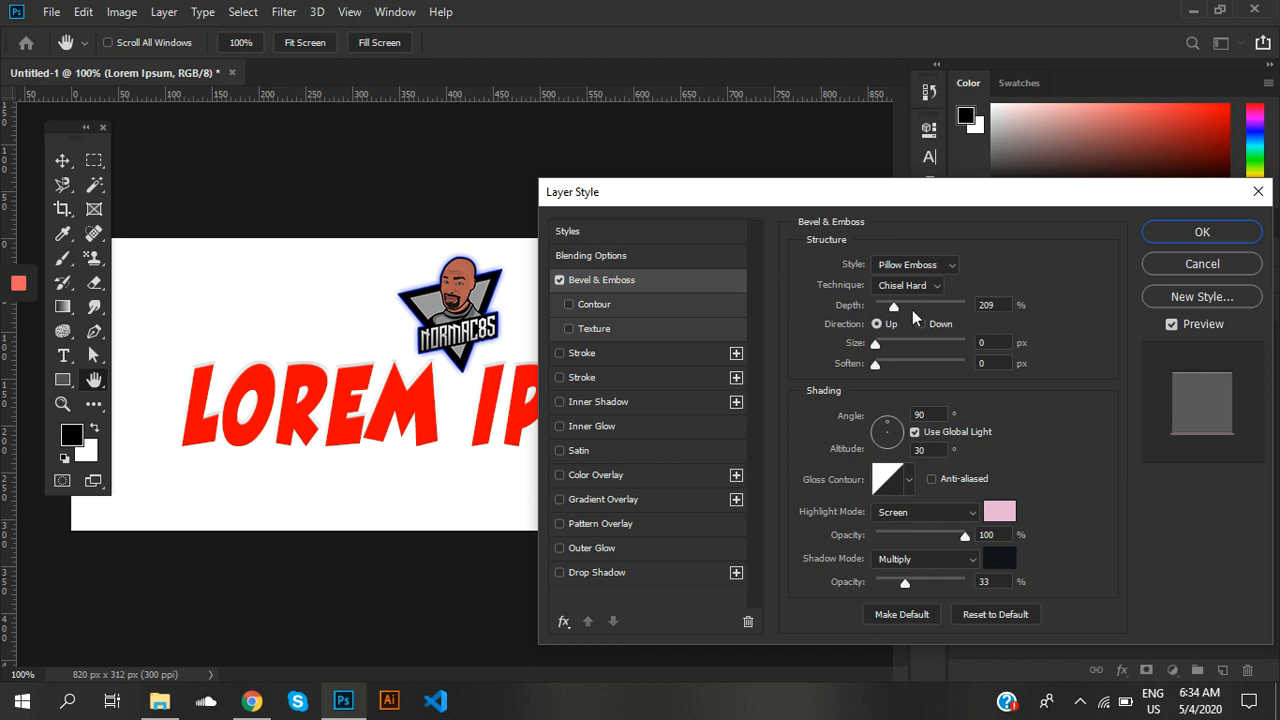
click(905, 304)
click(919, 305)
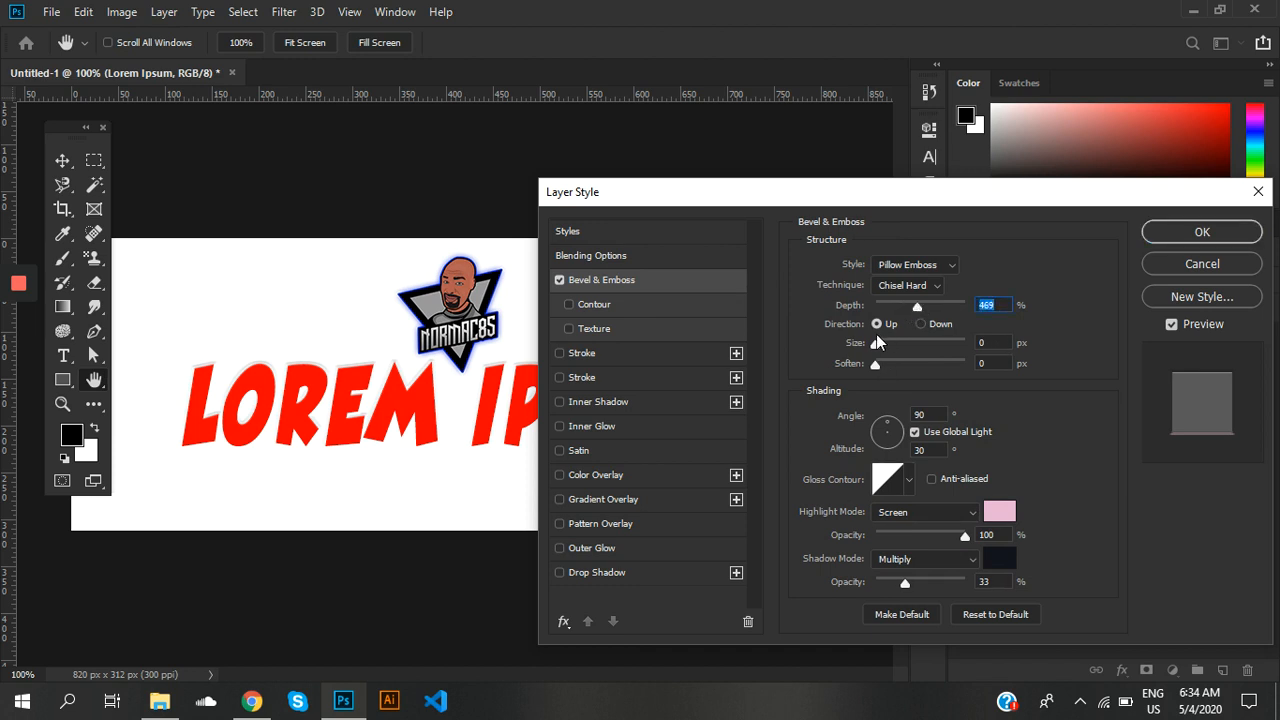
drag(878, 343, 866, 366)
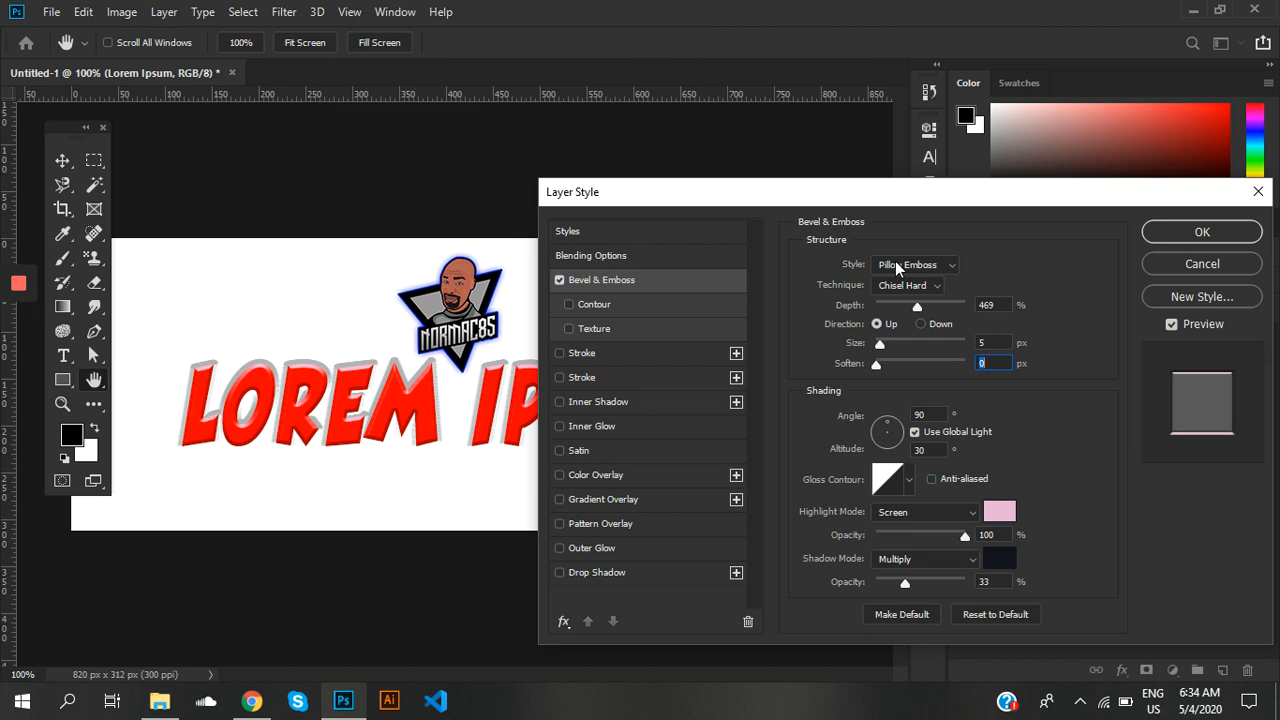
Try the Emboss and Outer Bevel styles for the text's bevel, then set the style to Inner Bevel.
click(896, 266)
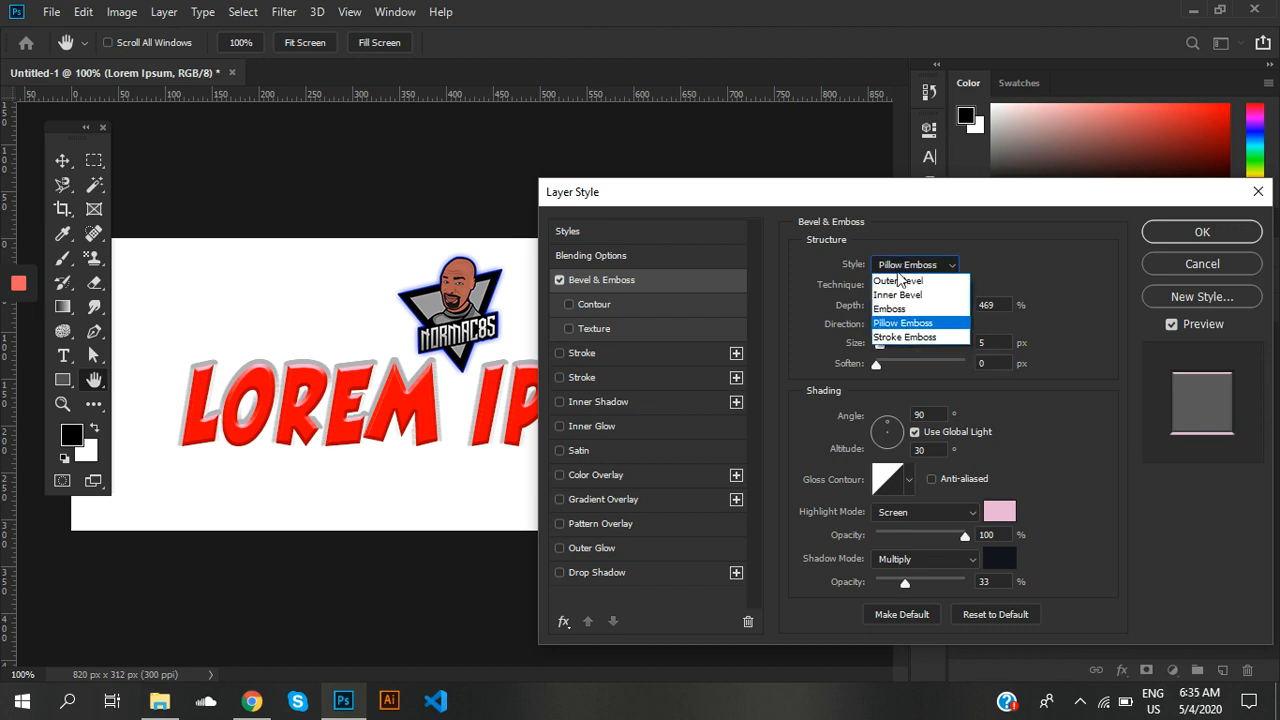
click(896, 309)
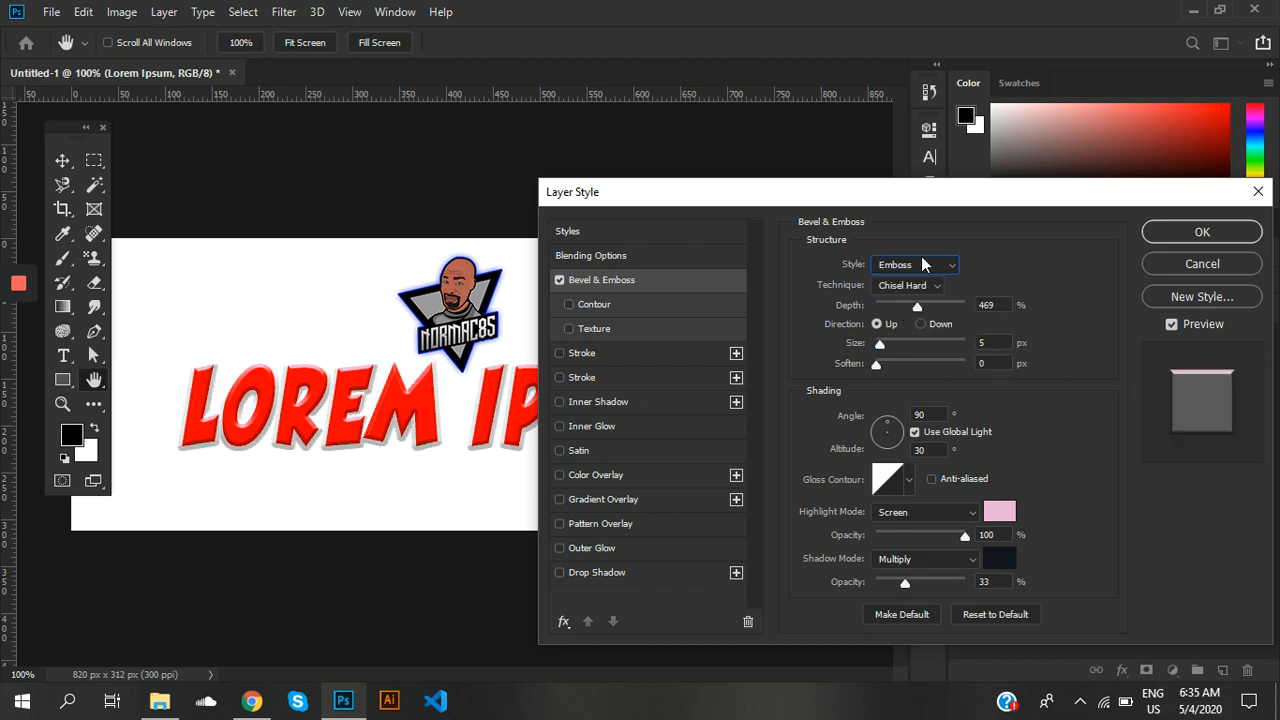
click(923, 266)
click(912, 279)
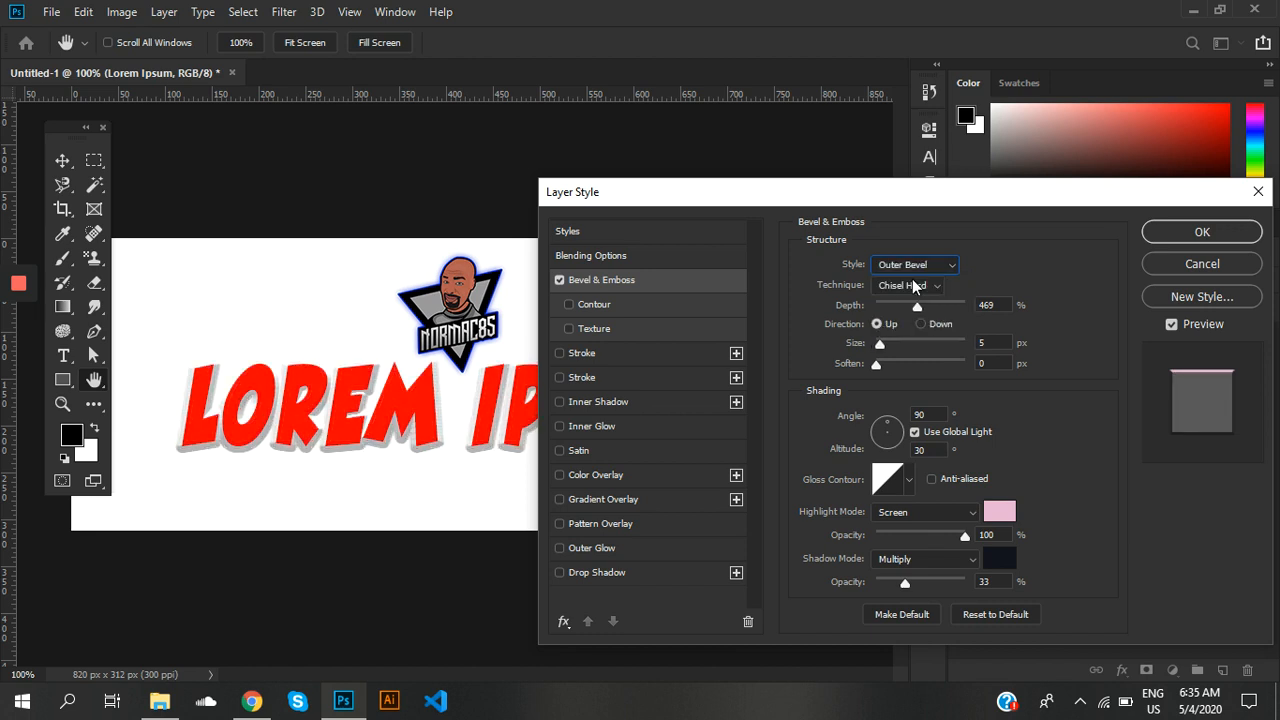
click(943, 266)
click(916, 289)
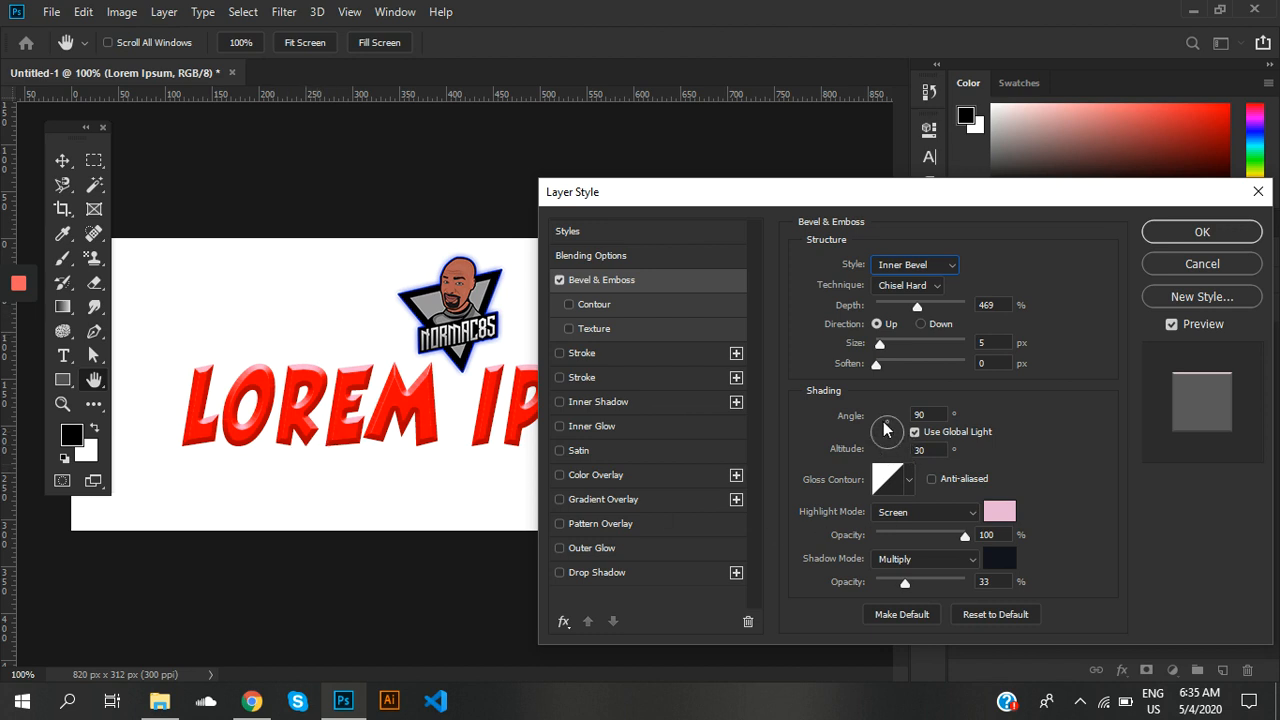
Set the bevel's global light to an 87° angle and 0° altitude, and its depth to 563%.
drag(887, 444, 890, 462)
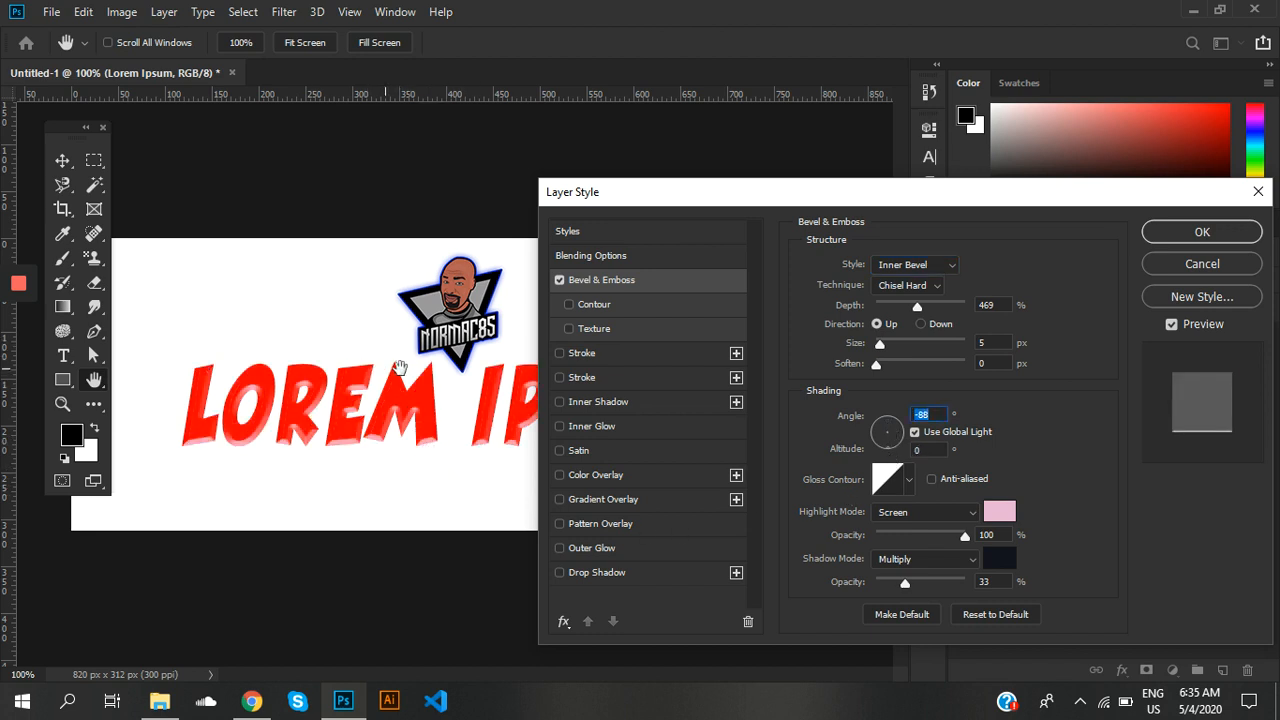
drag(880, 432, 889, 421)
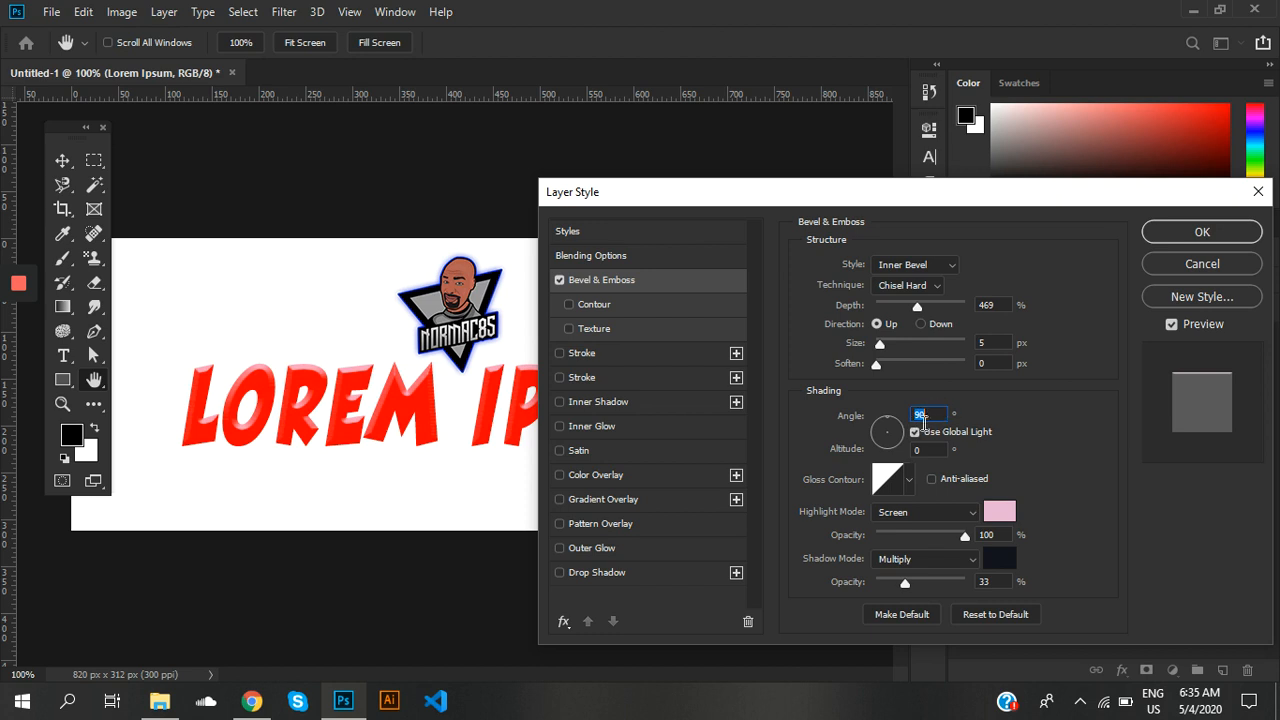
key(Down)
key(Down)
key(Down)
click(881, 343)
drag(910, 304, 927, 306)
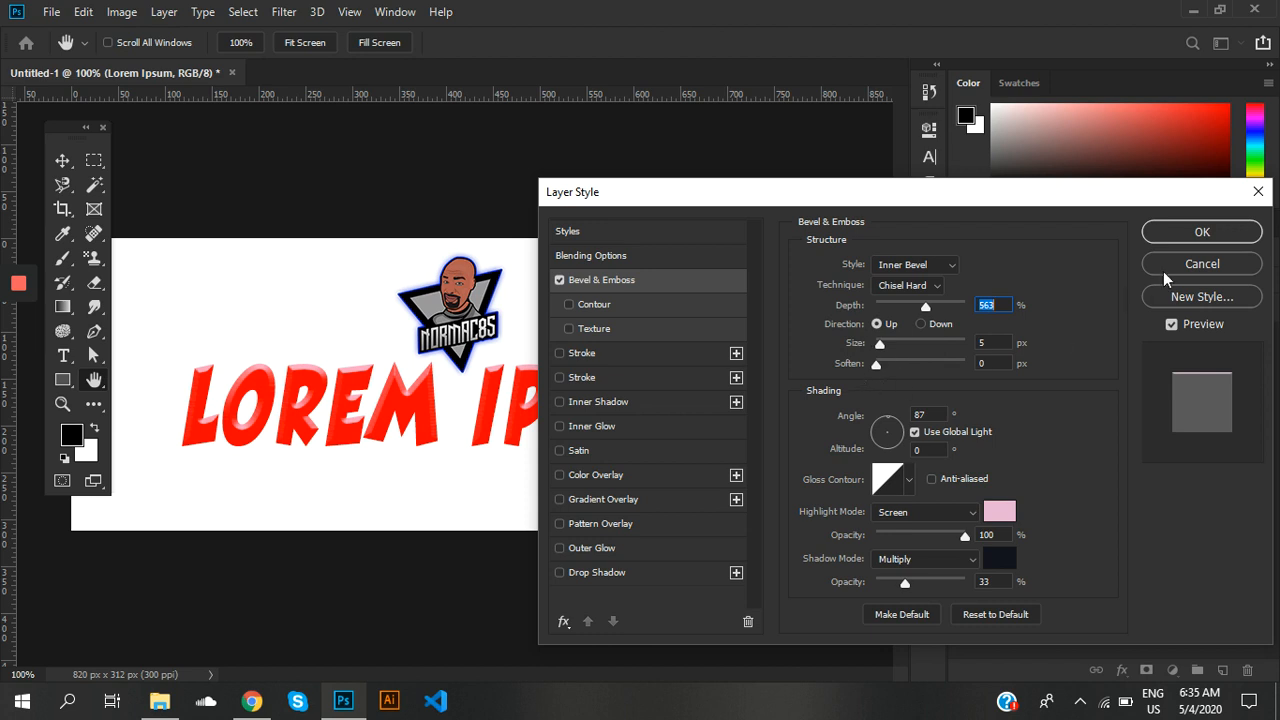
Enable the first Stroke effect for the Lorem Ipsum layer and turn off Bevel & Emboss.
click(561, 353)
click(659, 358)
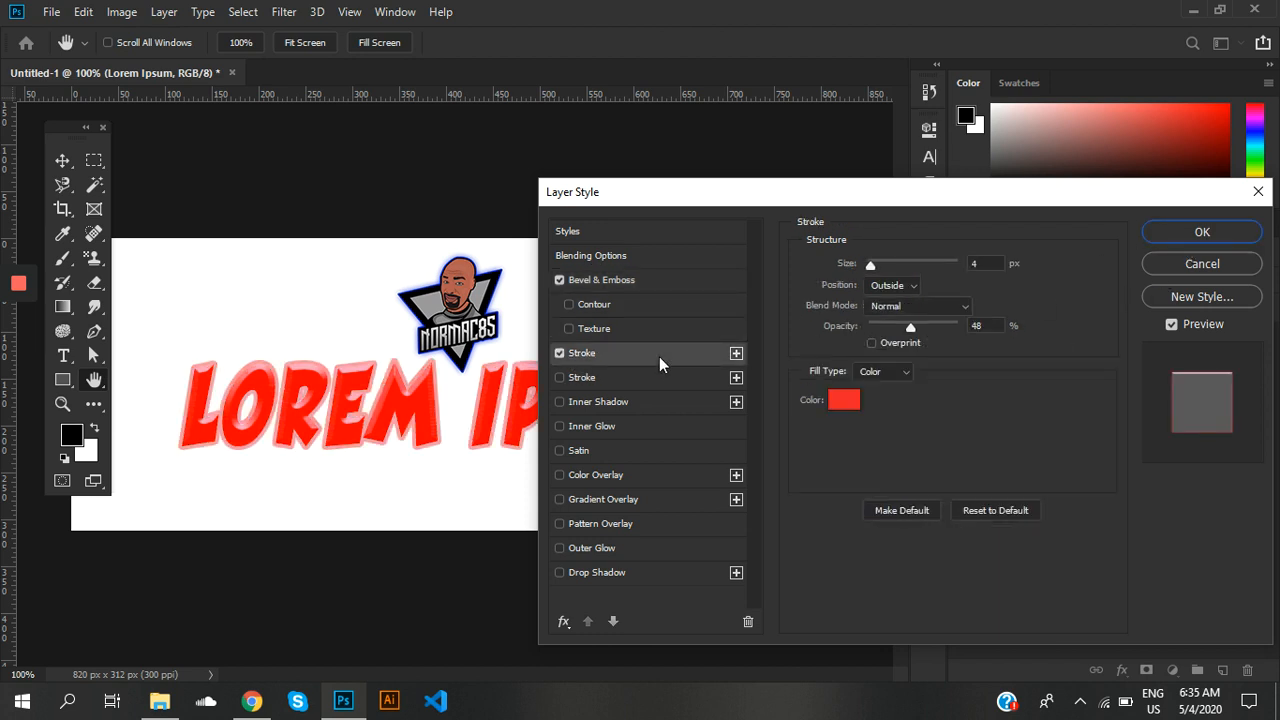
click(559, 280)
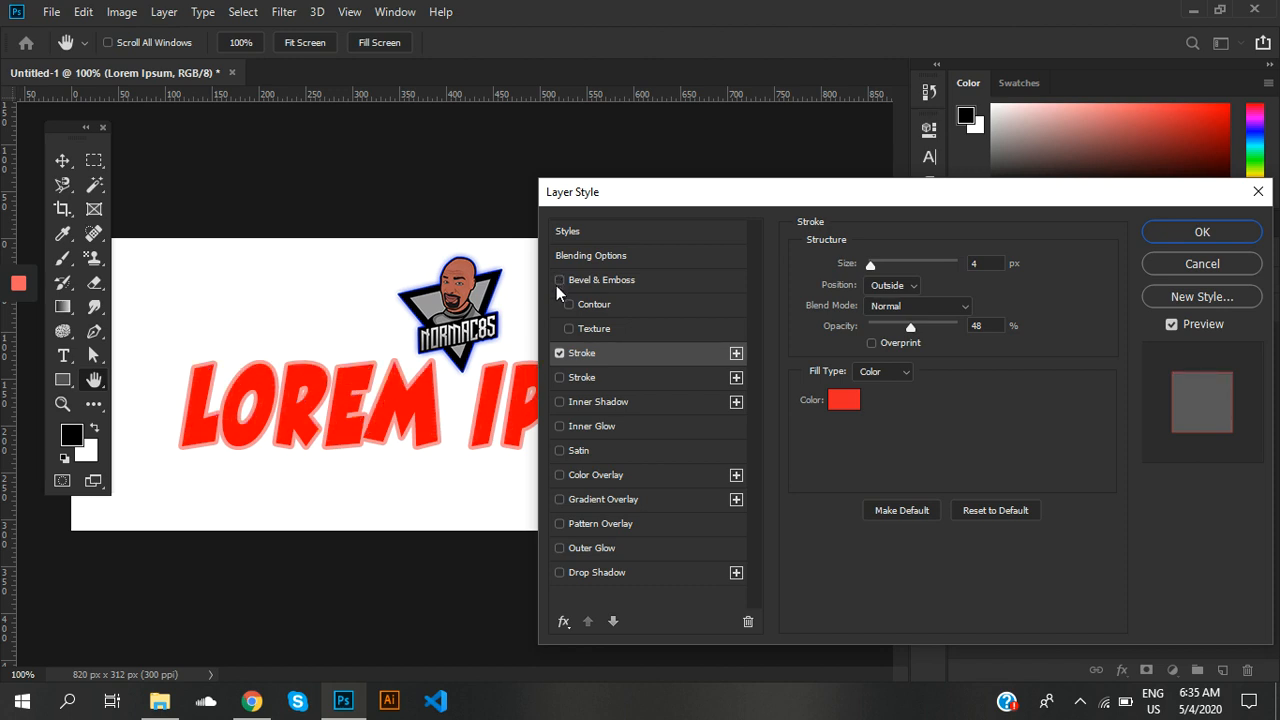
Set the text stroke's colour to blue 1800ff.
click(843, 399)
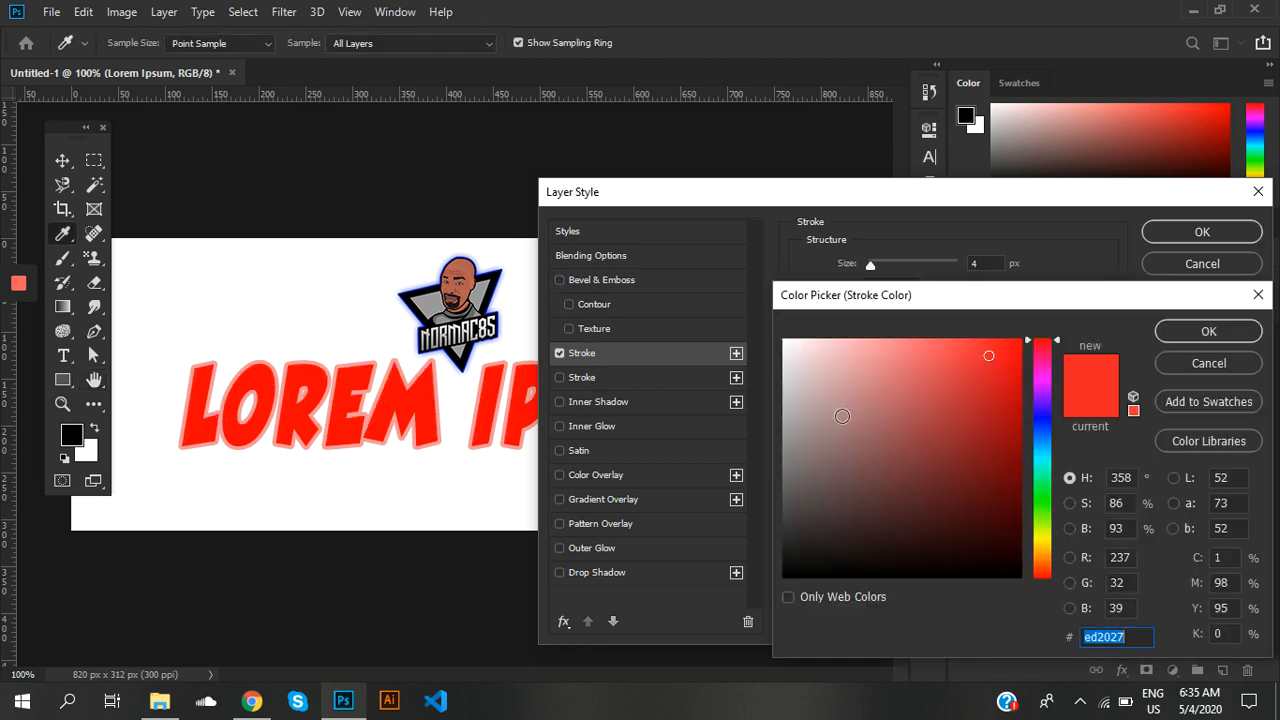
click(1041, 410)
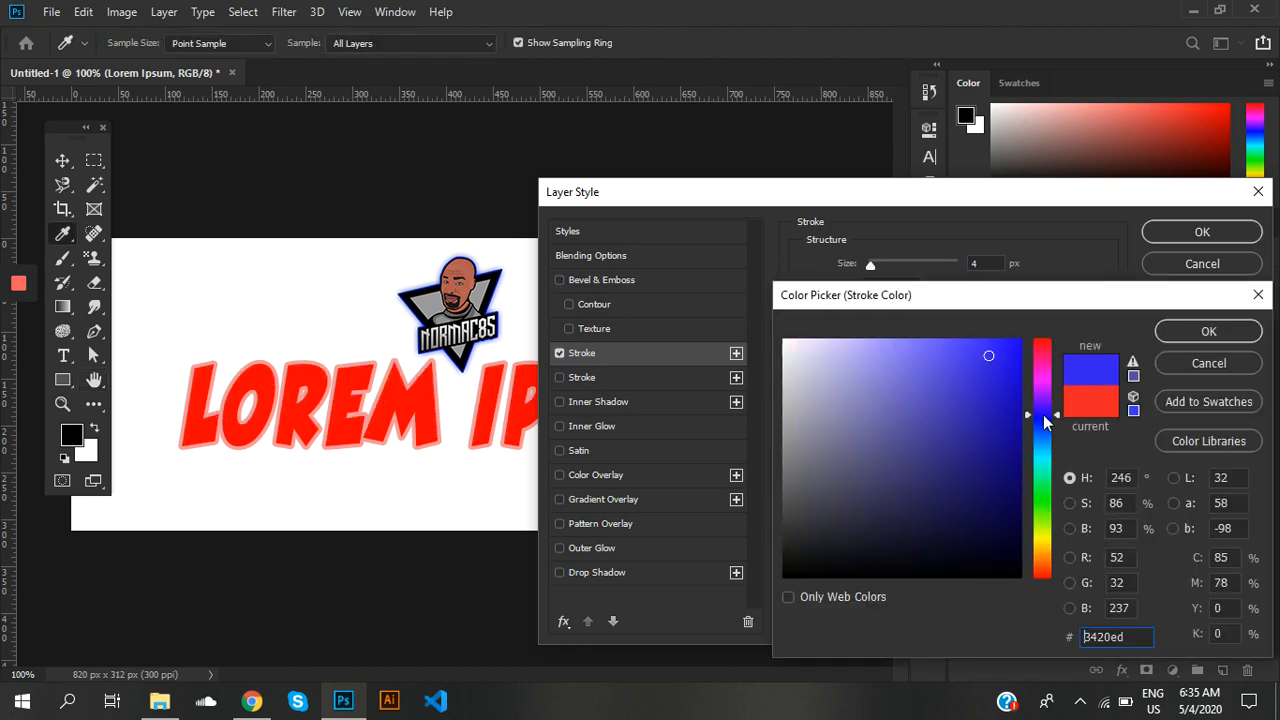
click(986, 346)
drag(986, 346, 1030, 318)
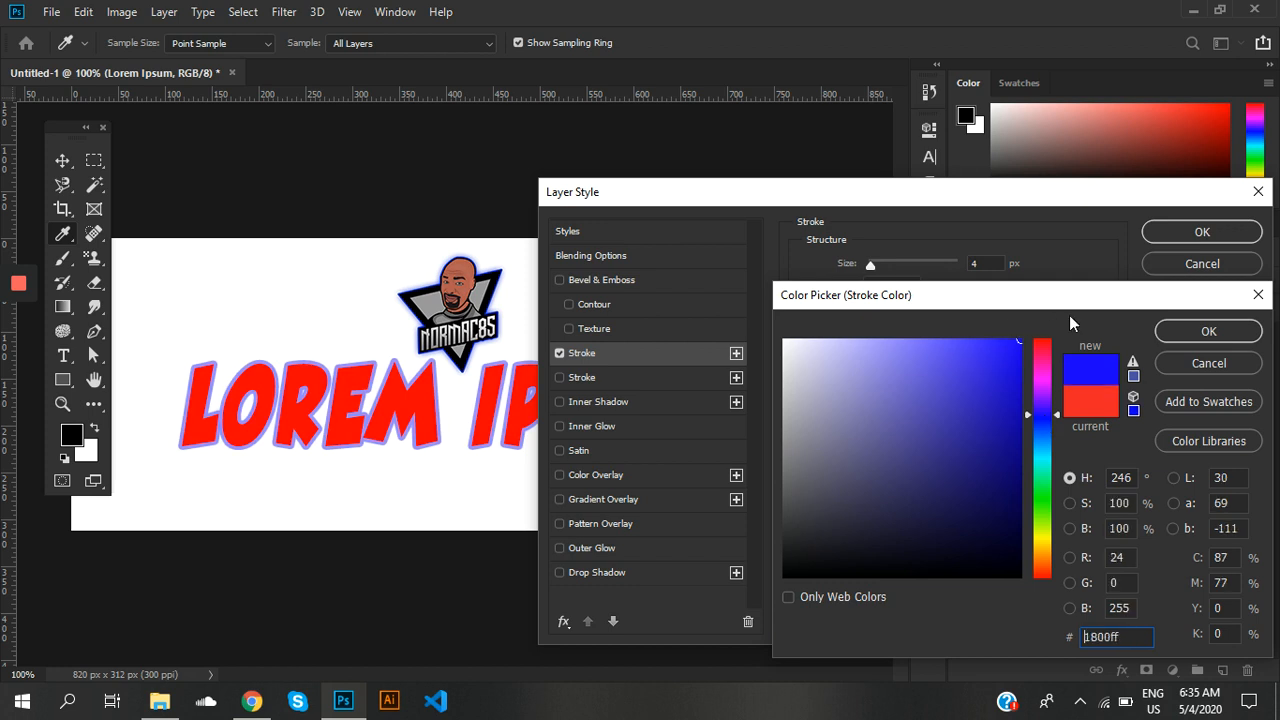
click(1189, 335)
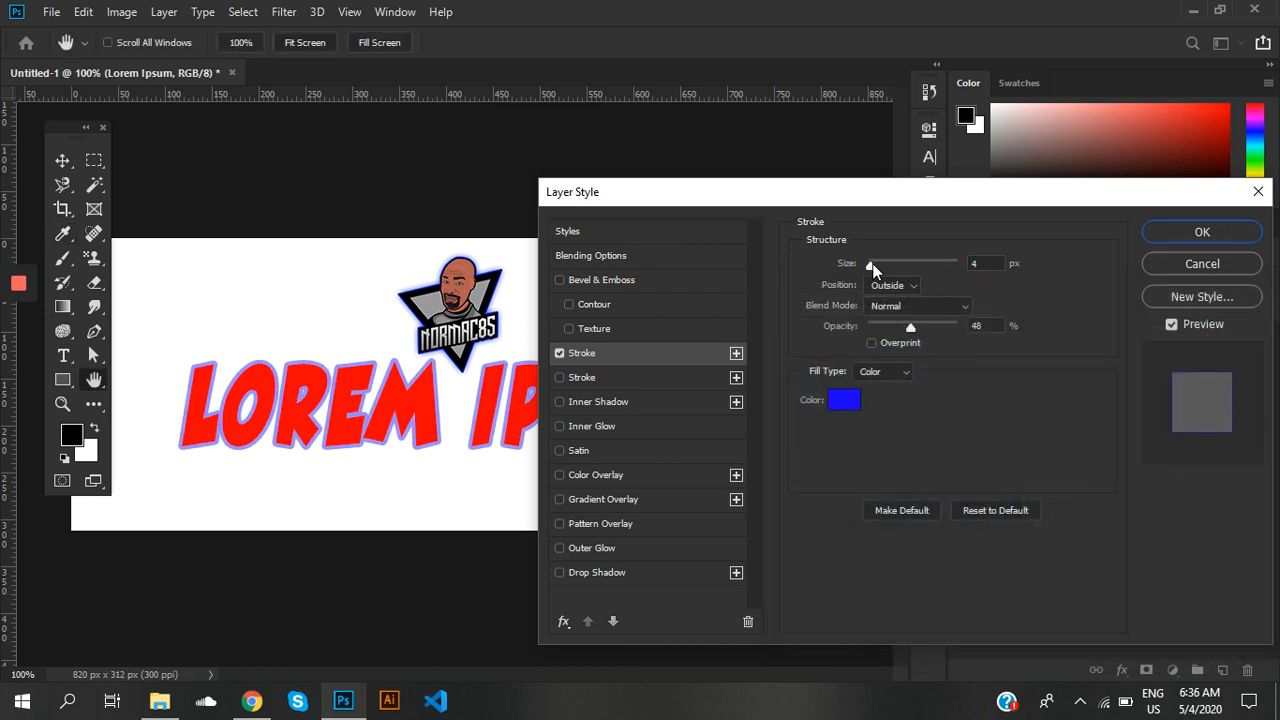
Set the text stroke's opacity to 100% and its size to 5 px.
drag(912, 328, 1028, 340)
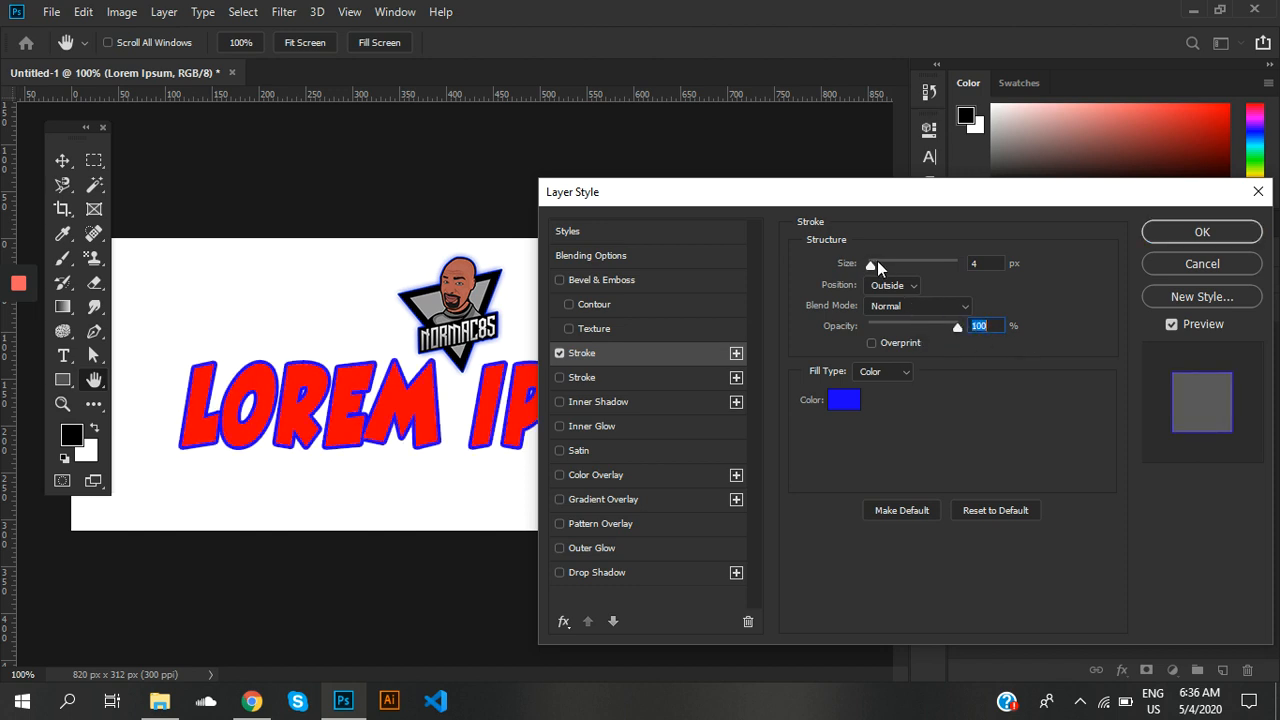
drag(877, 263, 871, 263)
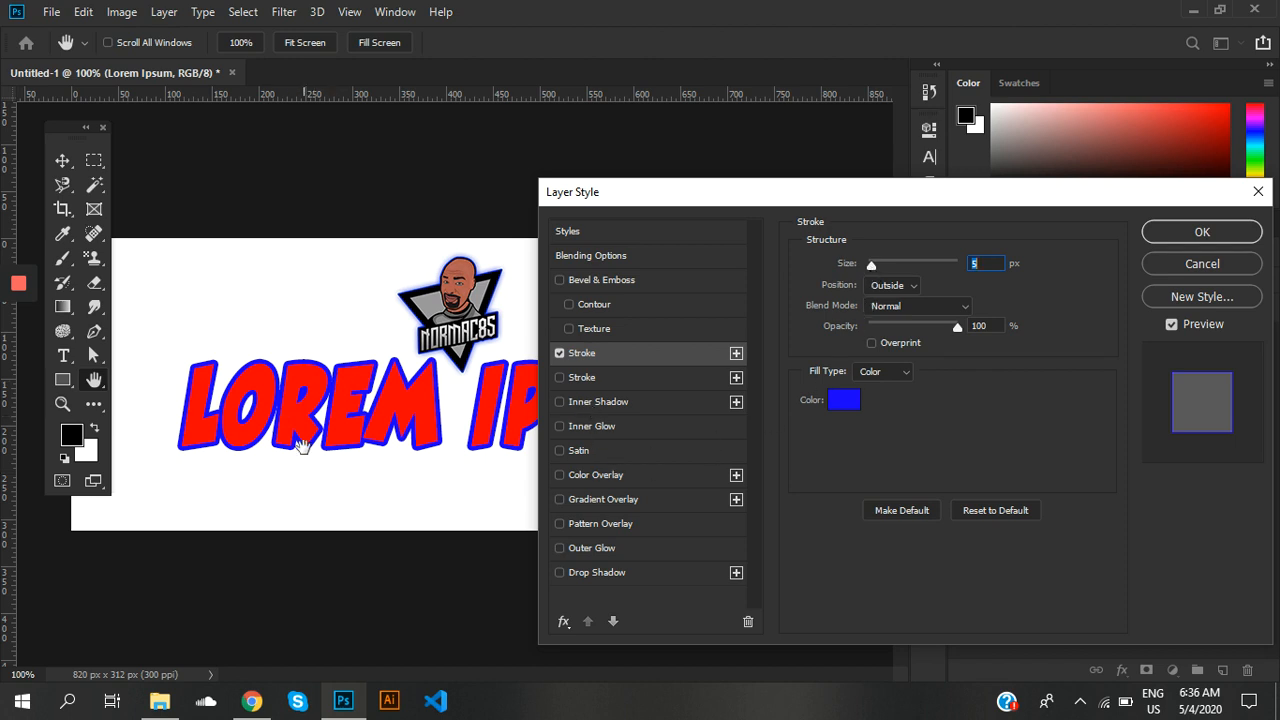
Try the Center position for the text stroke, then set it to Inside.
click(888, 286)
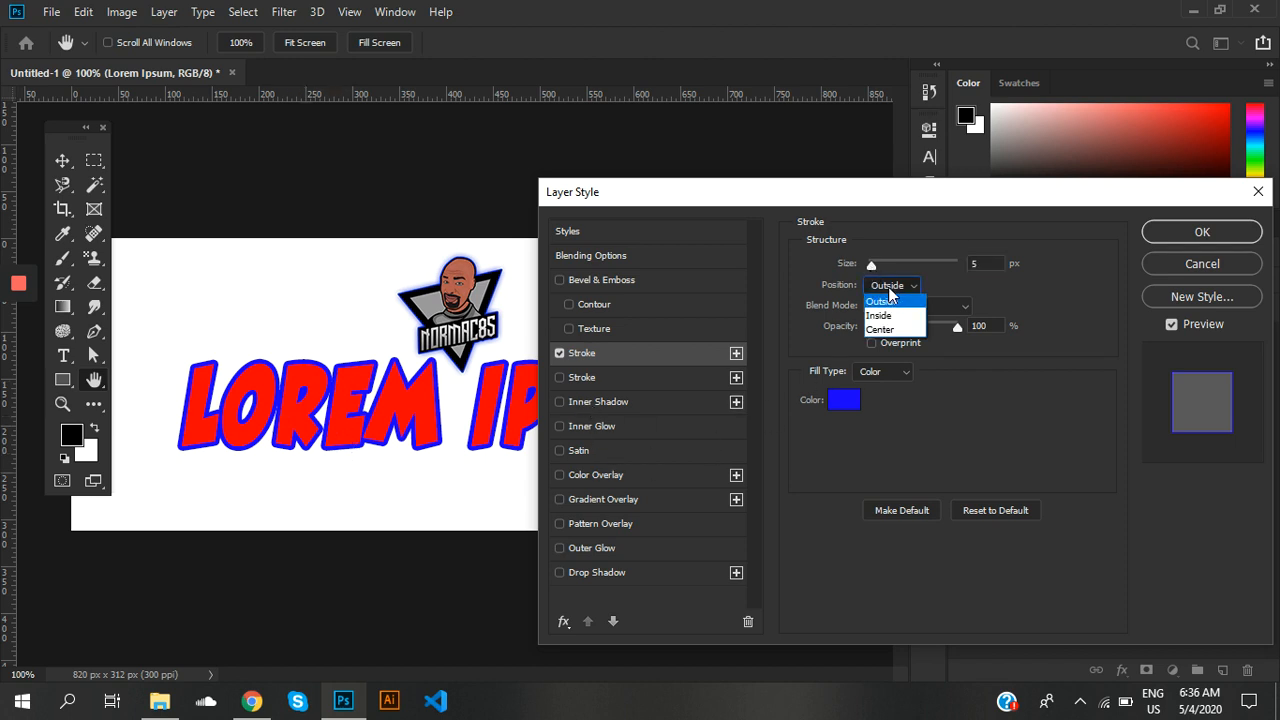
click(880, 329)
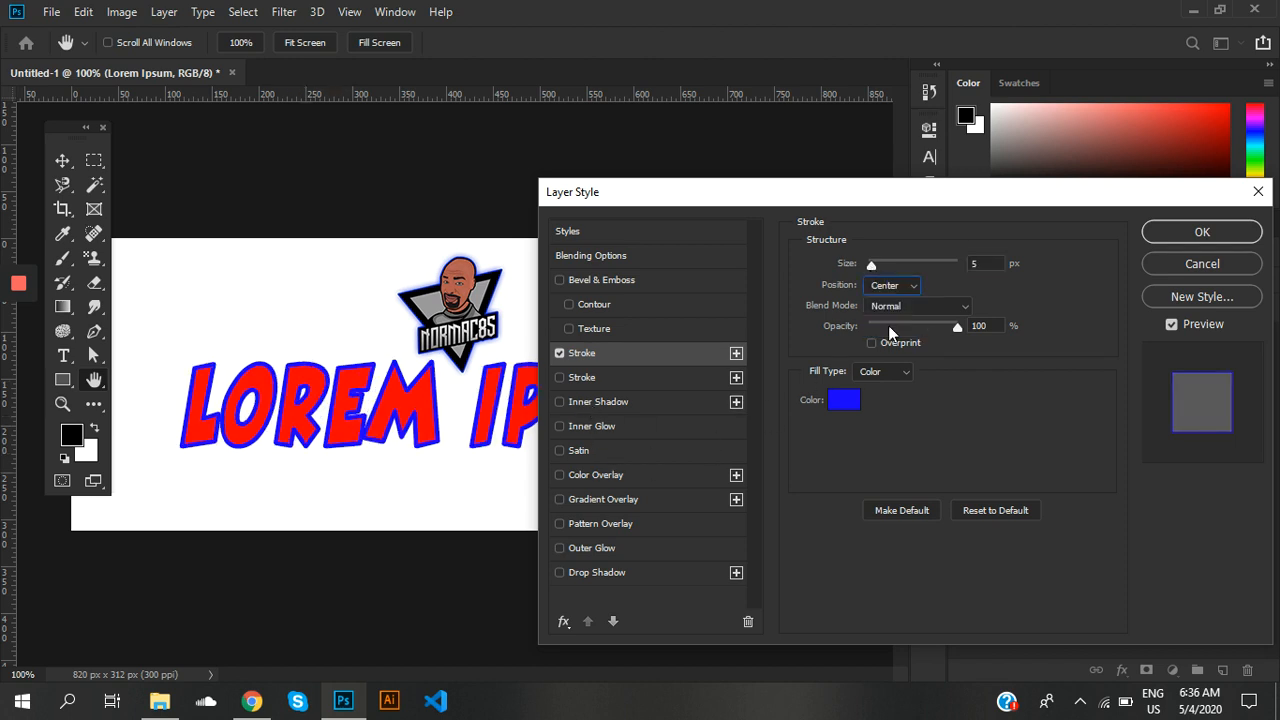
click(908, 287)
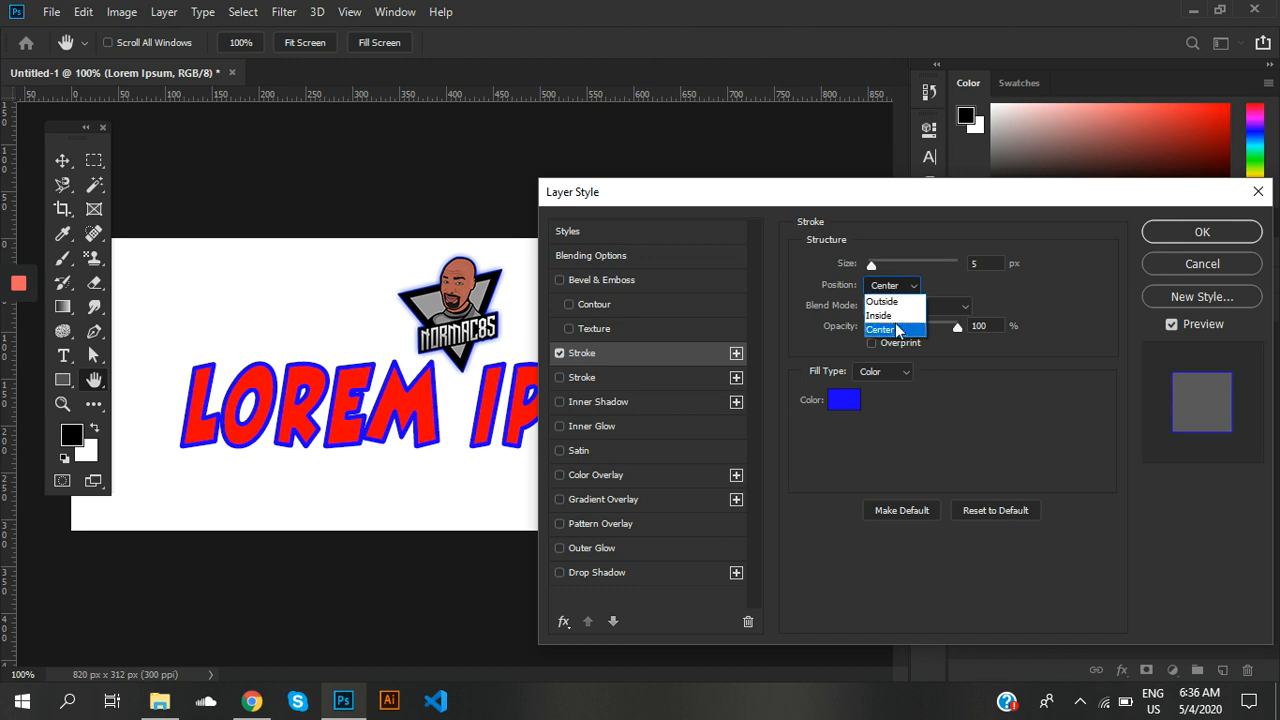
click(880, 315)
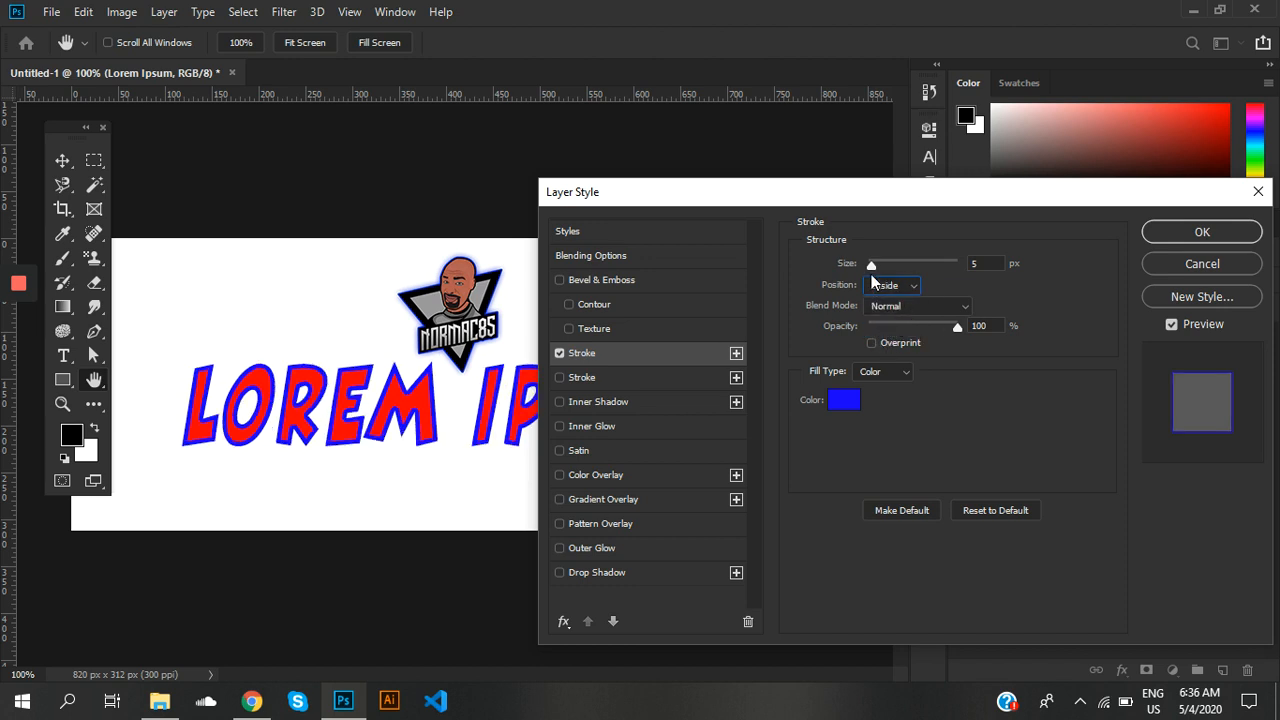
Set the text stroke's size to 8 px and its position to Outside.
drag(878, 262, 880, 261)
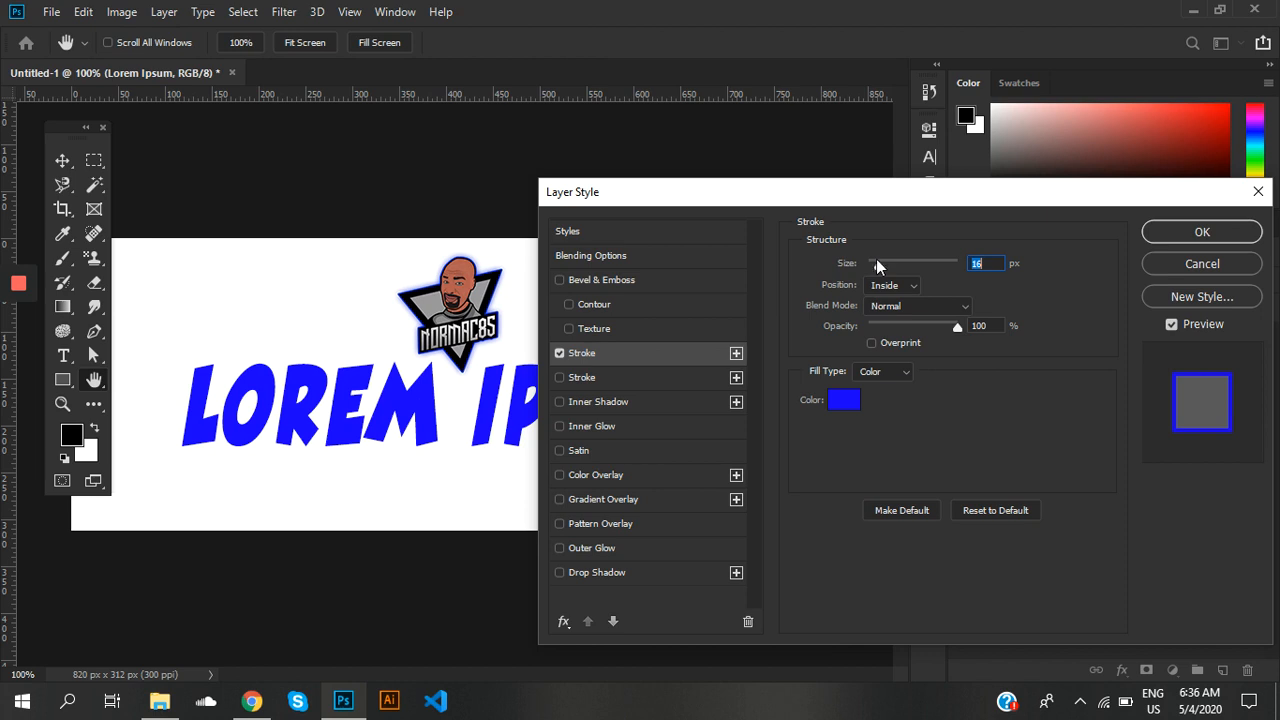
drag(876, 259, 873, 260)
click(891, 285)
click(893, 303)
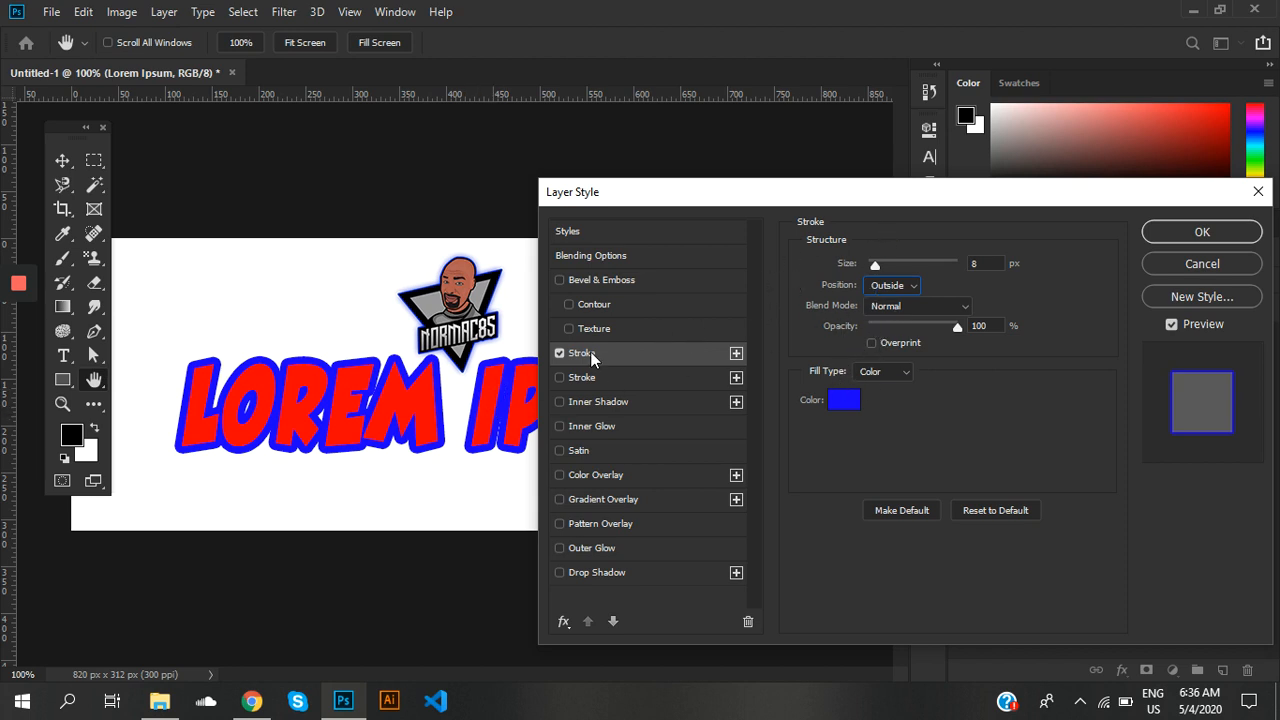
Turn off the Stroke effect and enable an Inner Shadow on the Lorem Ipsum text with the colour 000000.
click(559, 354)
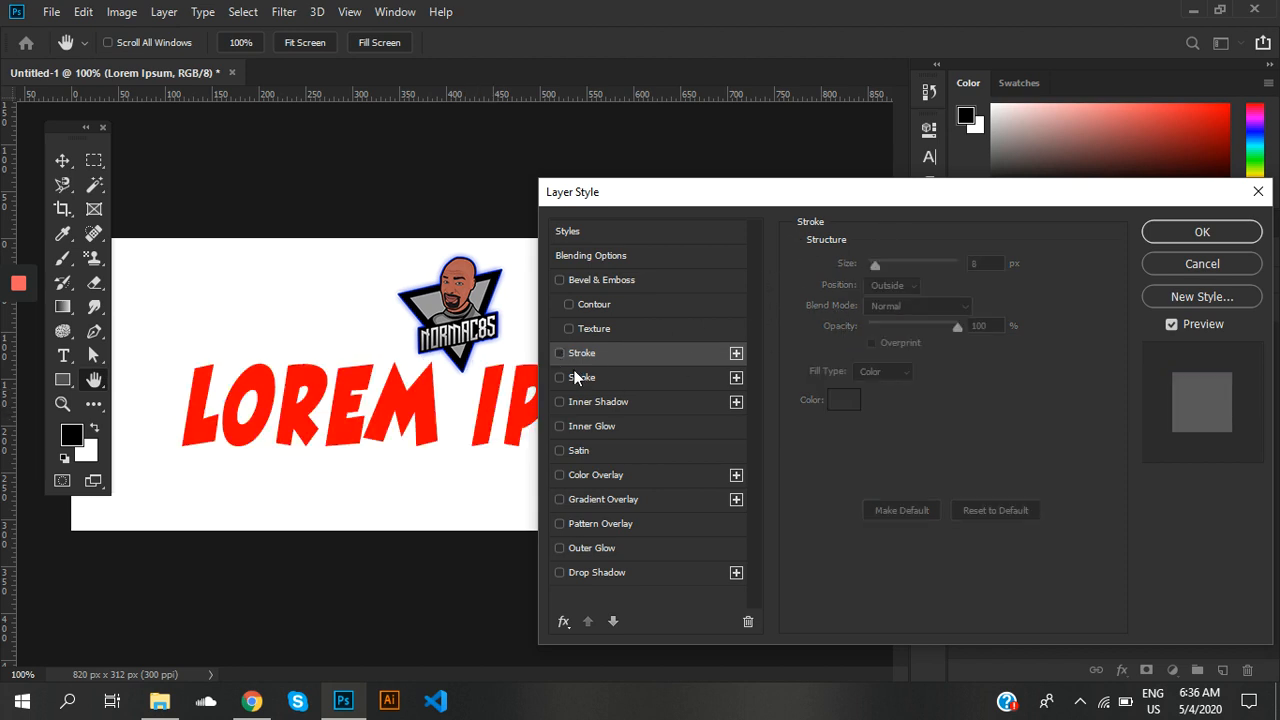
click(662, 407)
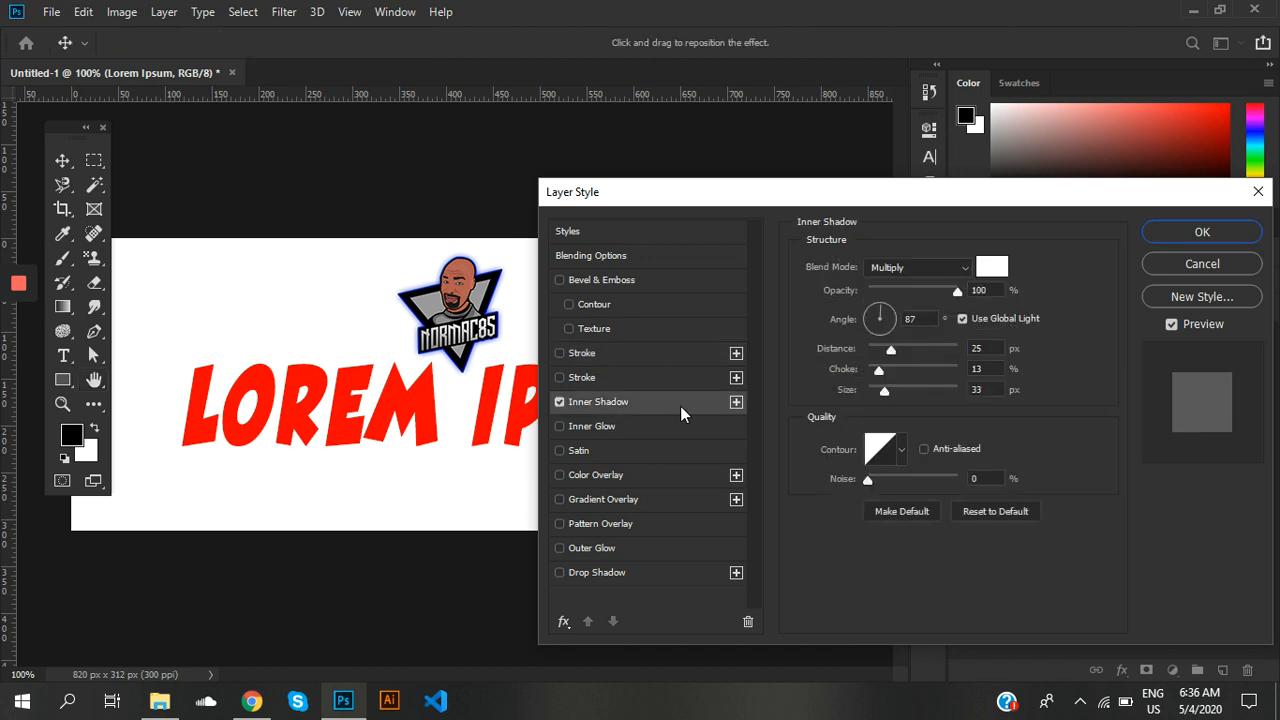
click(1000, 272)
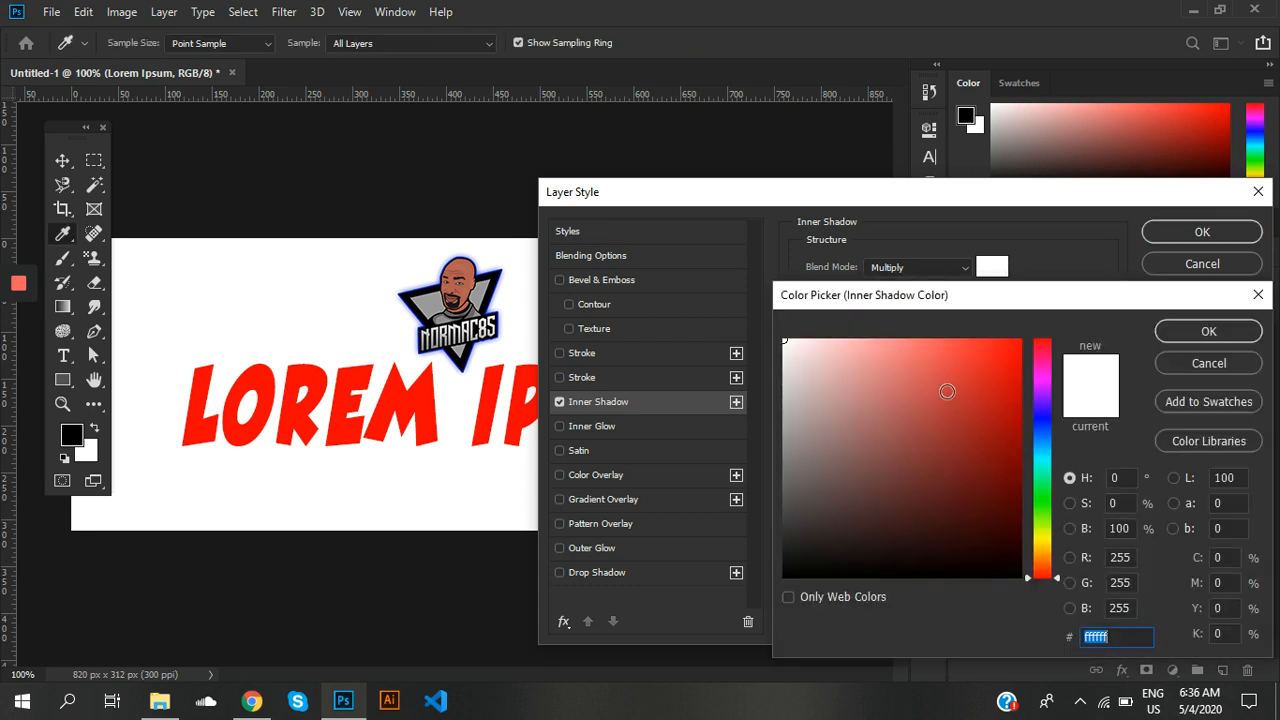
text(000000)
click(1190, 335)
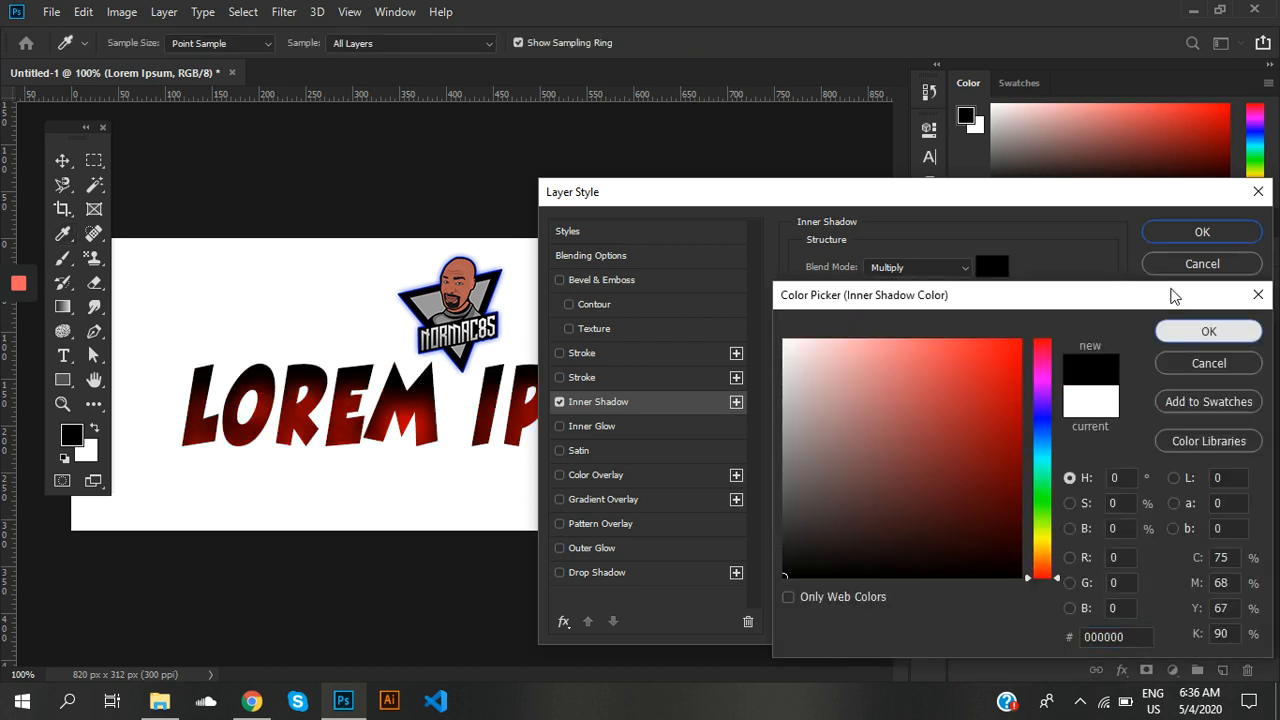
Try the Inner Shadow at 100% opacity, 3 px distance, 22% choke and 2 px size, and turn the effect off.
drag(911, 294, 924, 294)
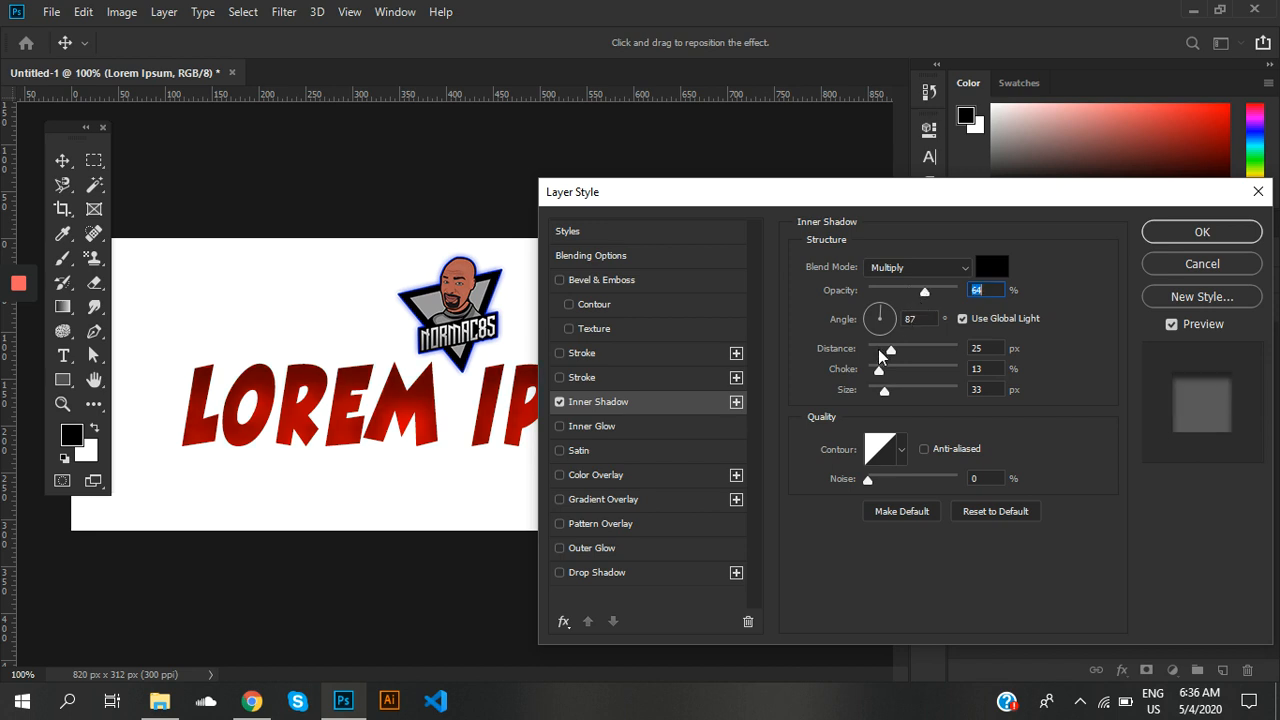
mouse_move(879, 370)
mouse_down()
mouse_move(882, 392)
mouse_move(892, 372)
mouse_move(872, 392)
mouse_up()
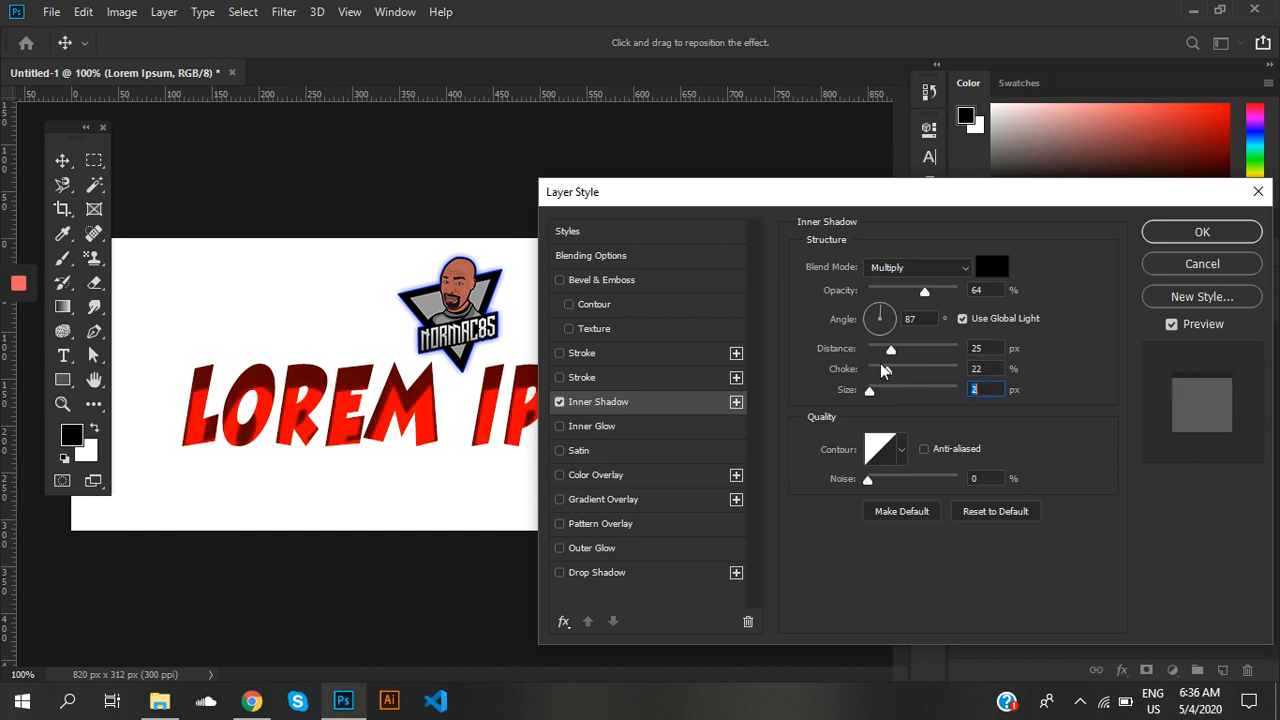
drag(882, 355, 872, 350)
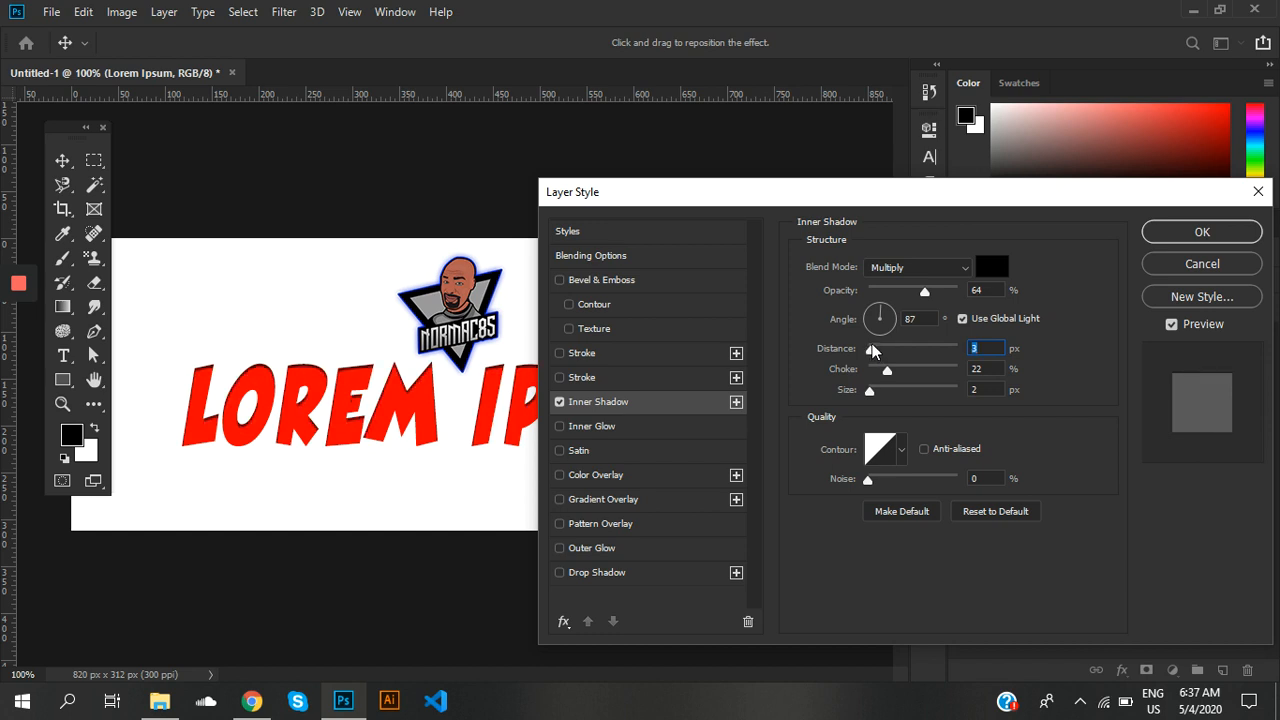
drag(925, 292, 979, 291)
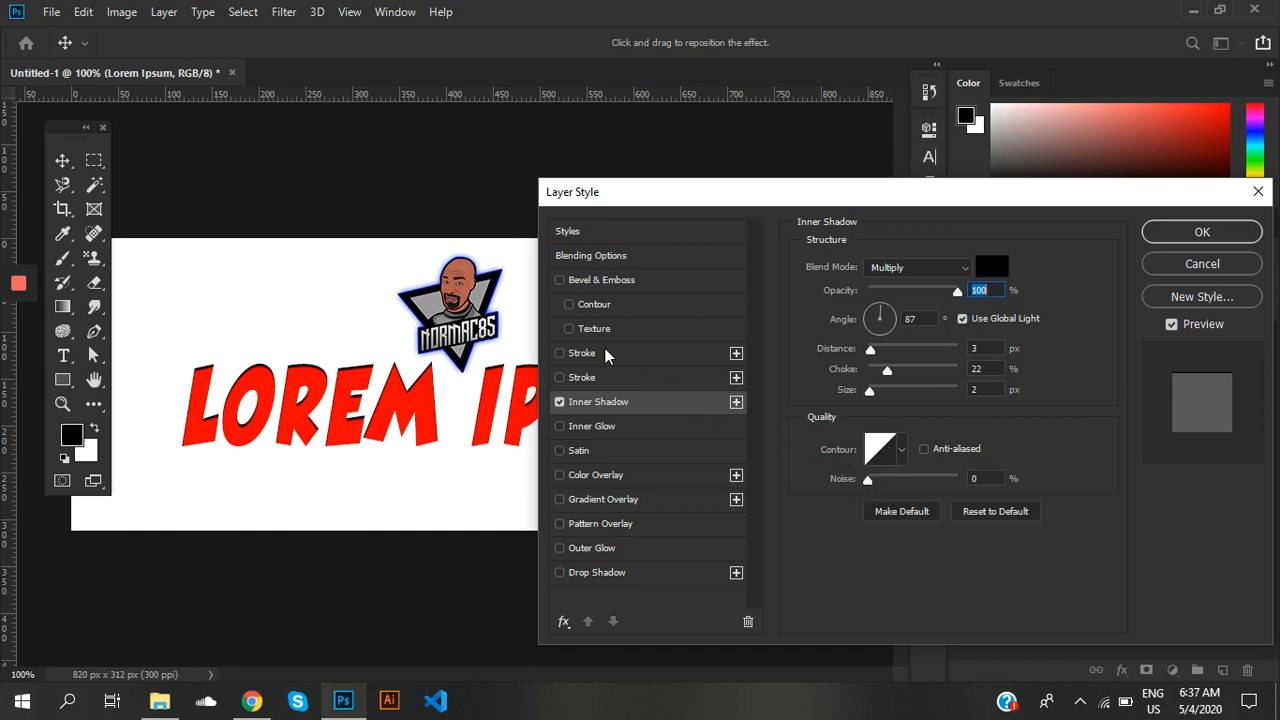
click(559, 403)
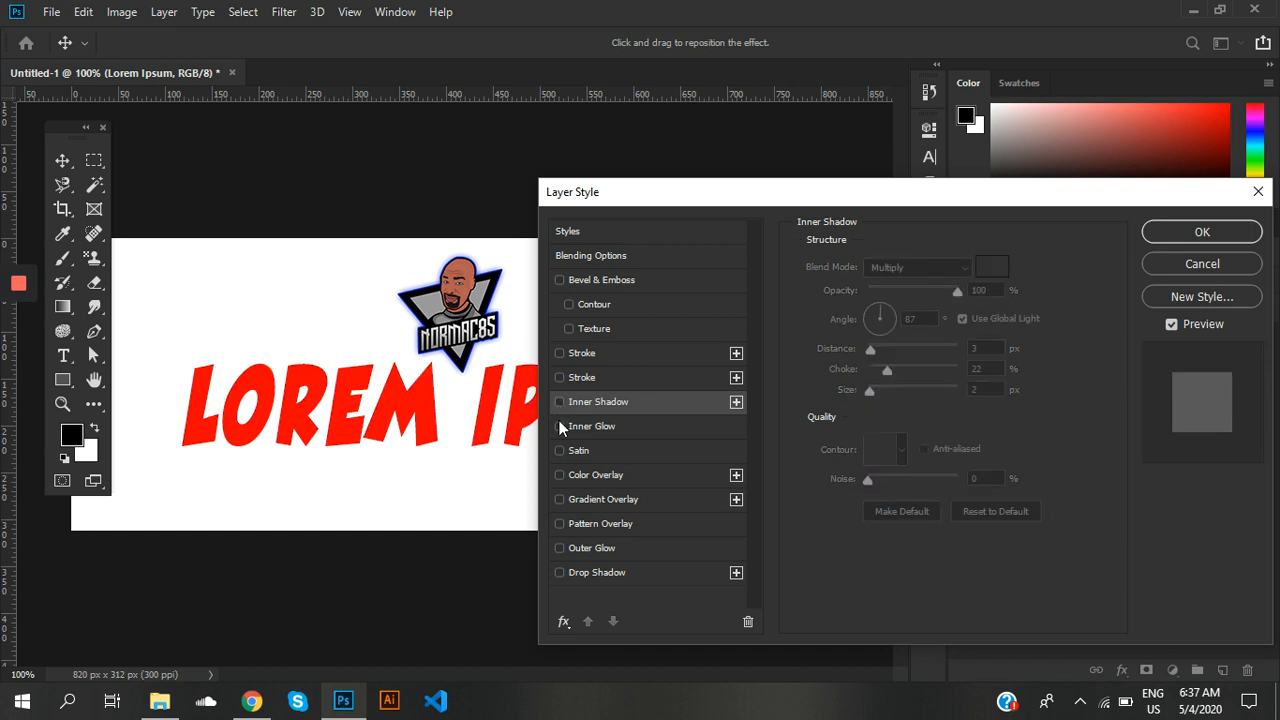
Try an Inner Glow on the Lorem Ipsum text with its size reduced to 5 px, and turn the effect off.
click(643, 430)
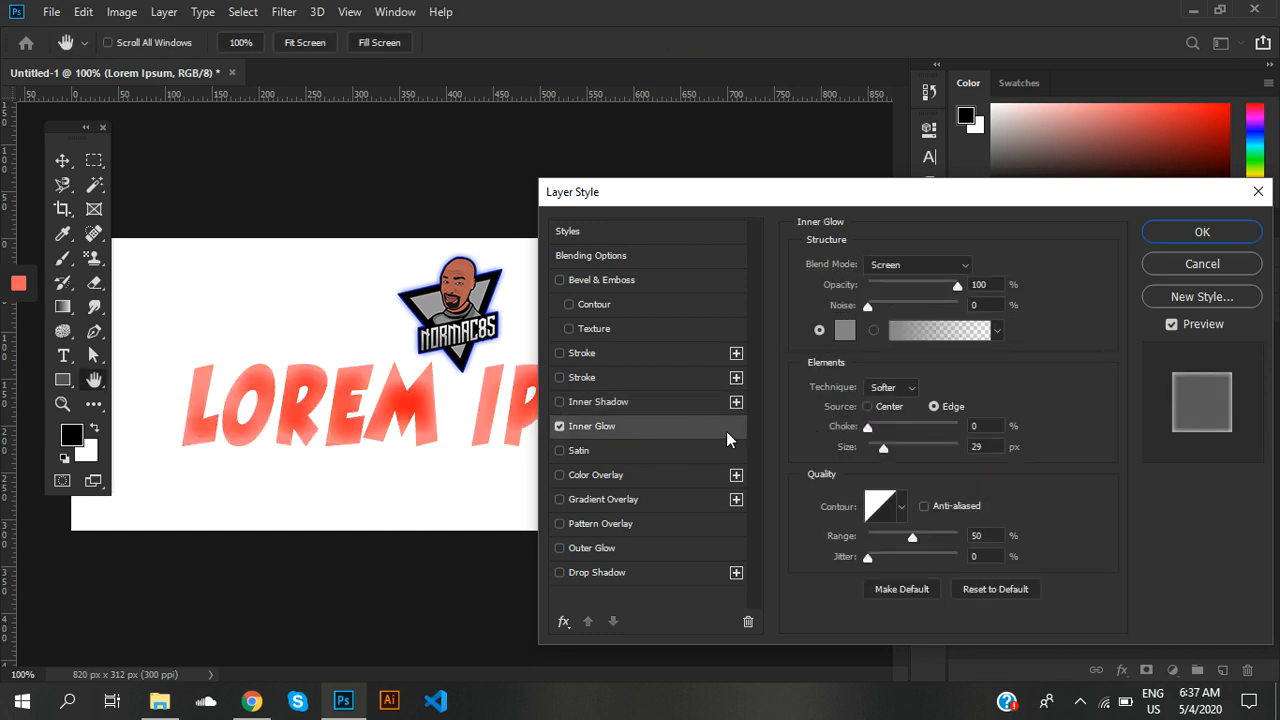
click(879, 443)
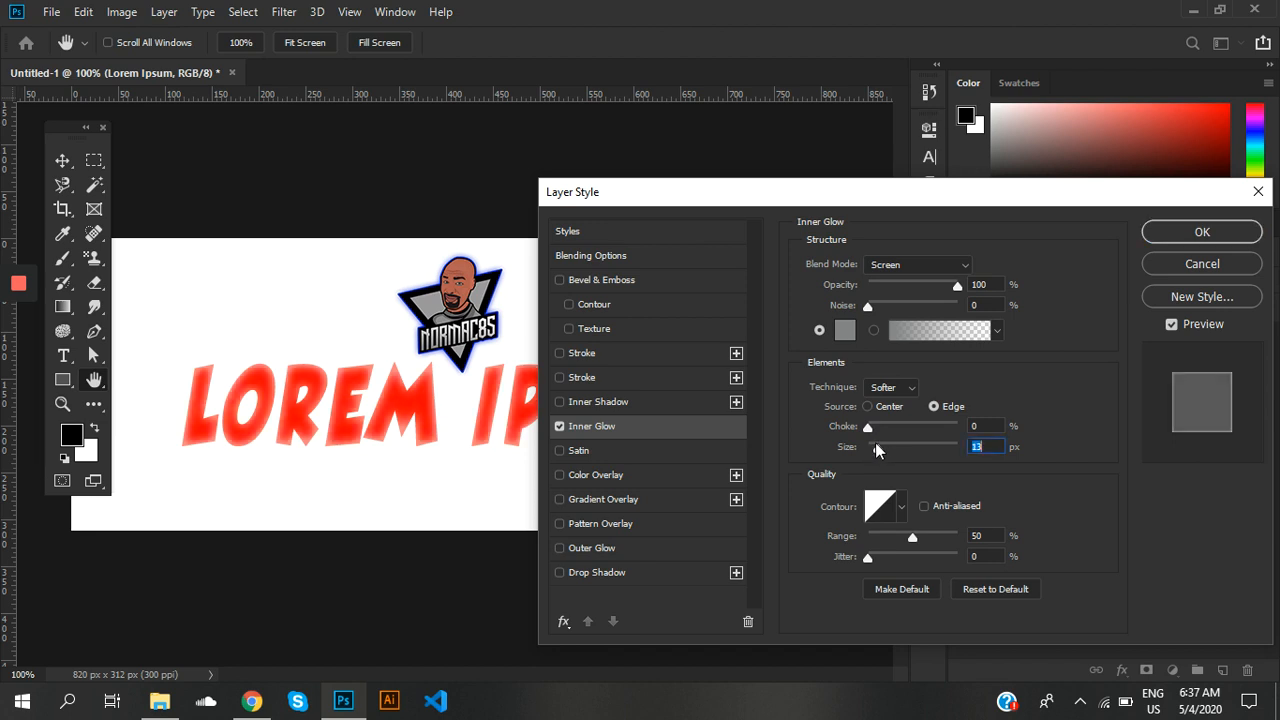
click(873, 443)
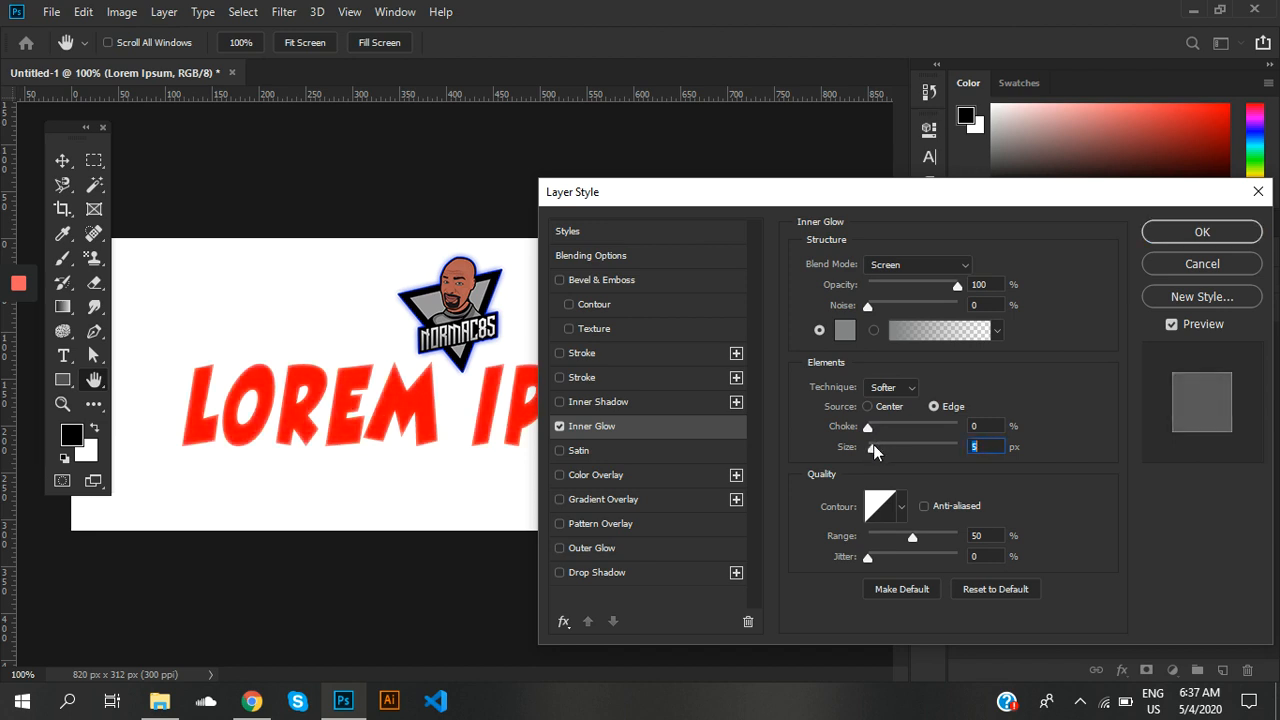
click(559, 426)
Preview the Color Overlay, Gradient Overlay and Pattern Overlay effects on the text one at a time, turning each one off again.
click(654, 476)
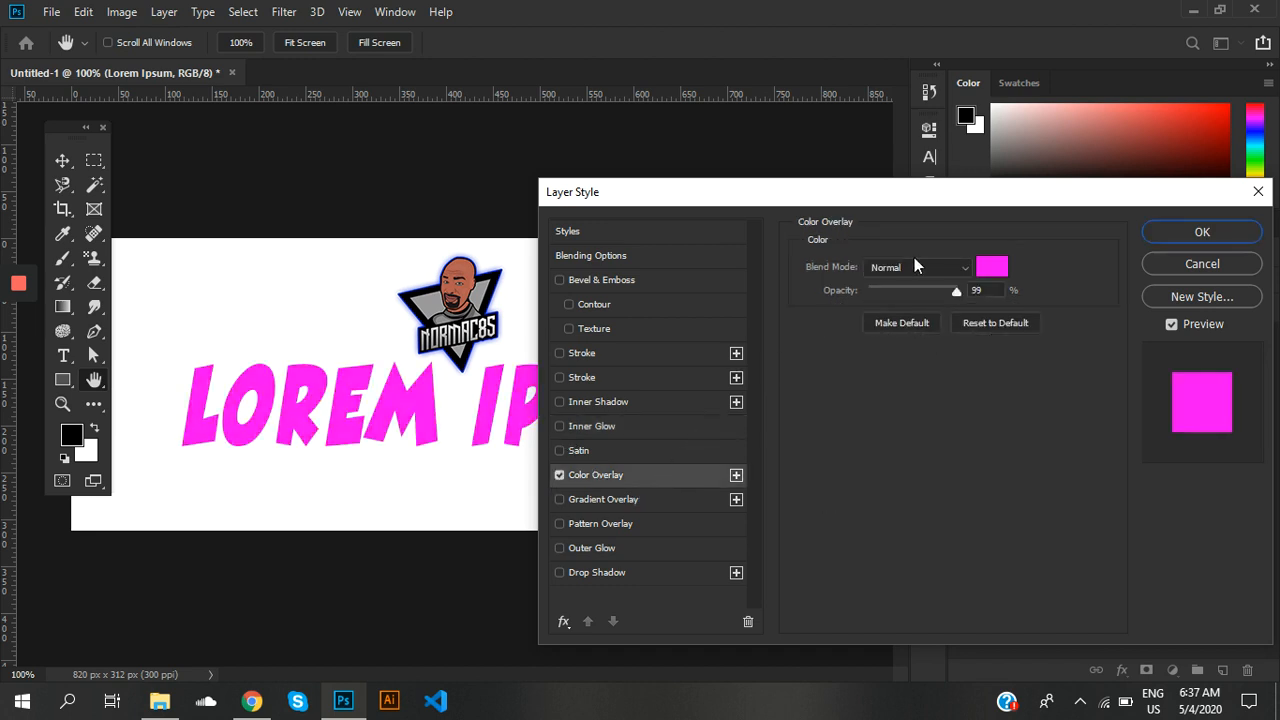
click(558, 476)
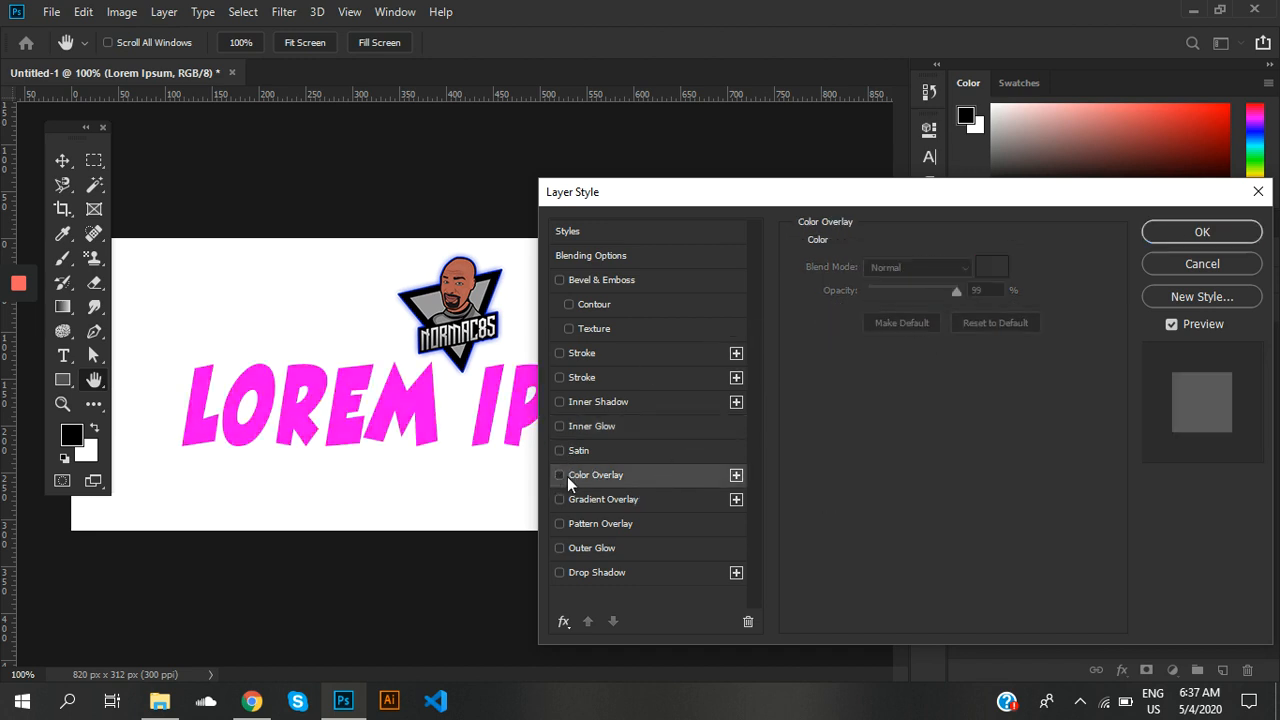
click(648, 500)
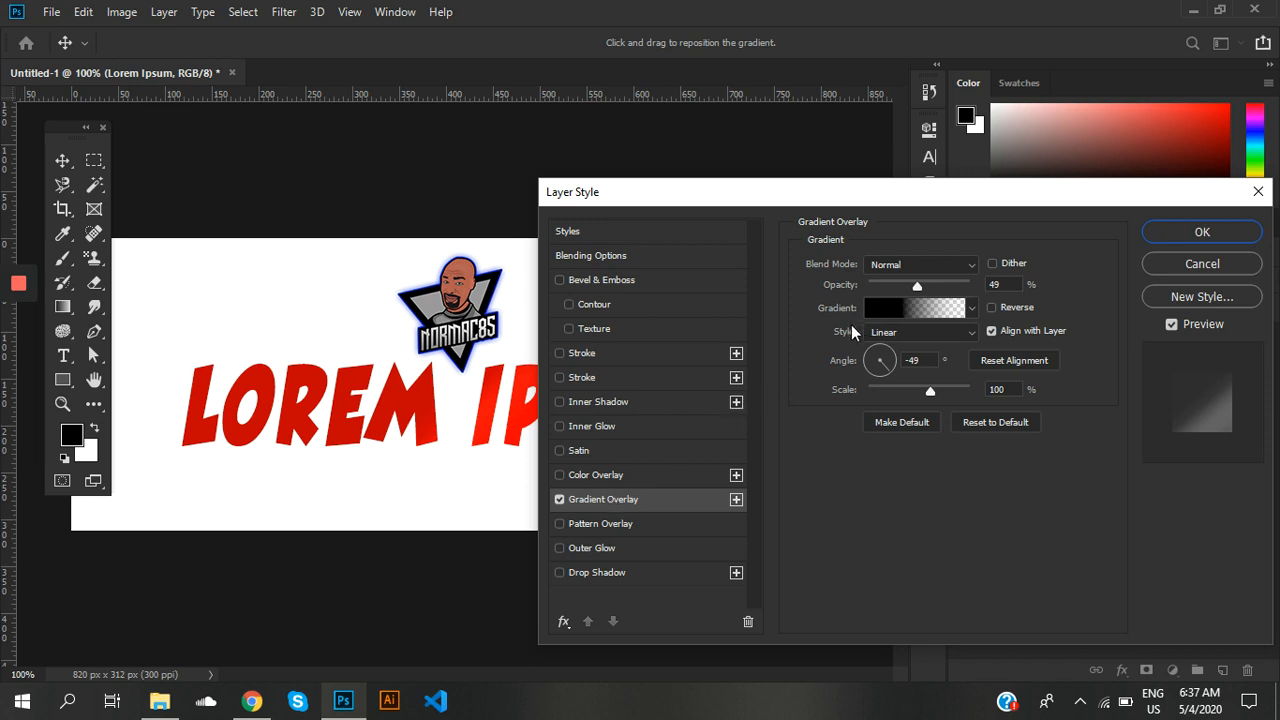
click(559, 500)
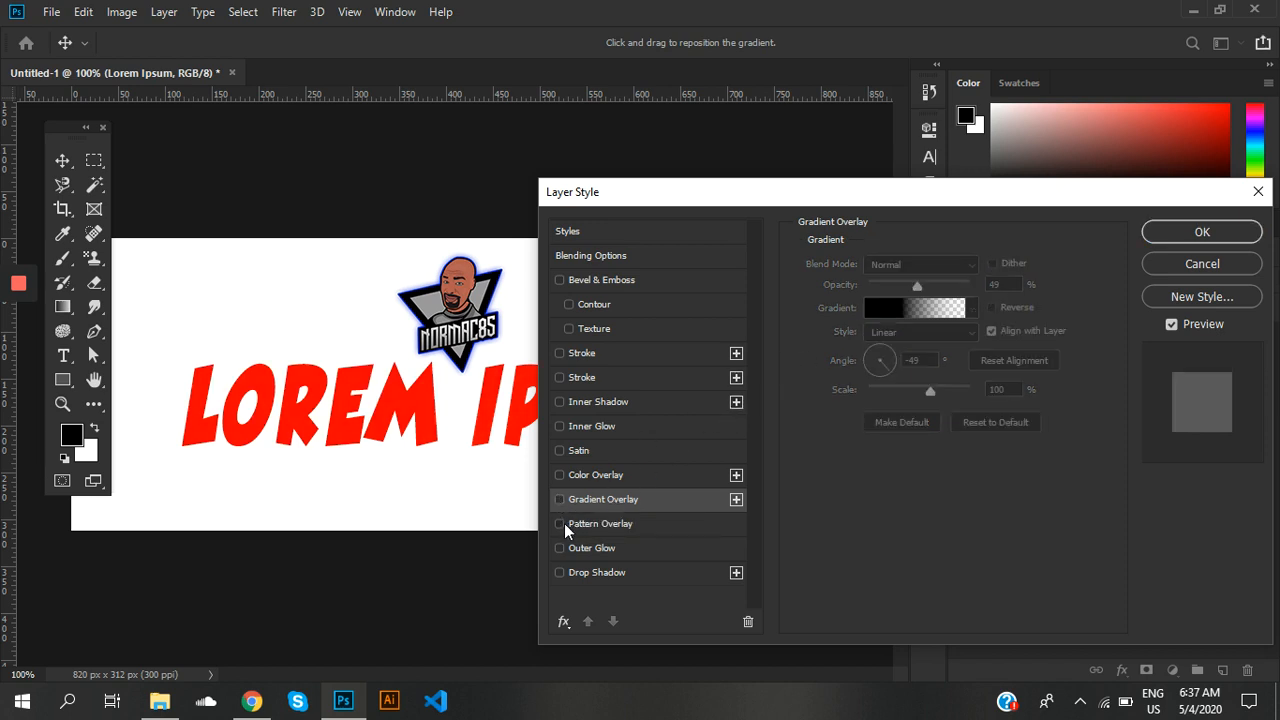
click(560, 524)
click(560, 524)
Enable an Outer Glow on the Lorem Ipsum text and set its colour to 1800ff.
click(640, 549)
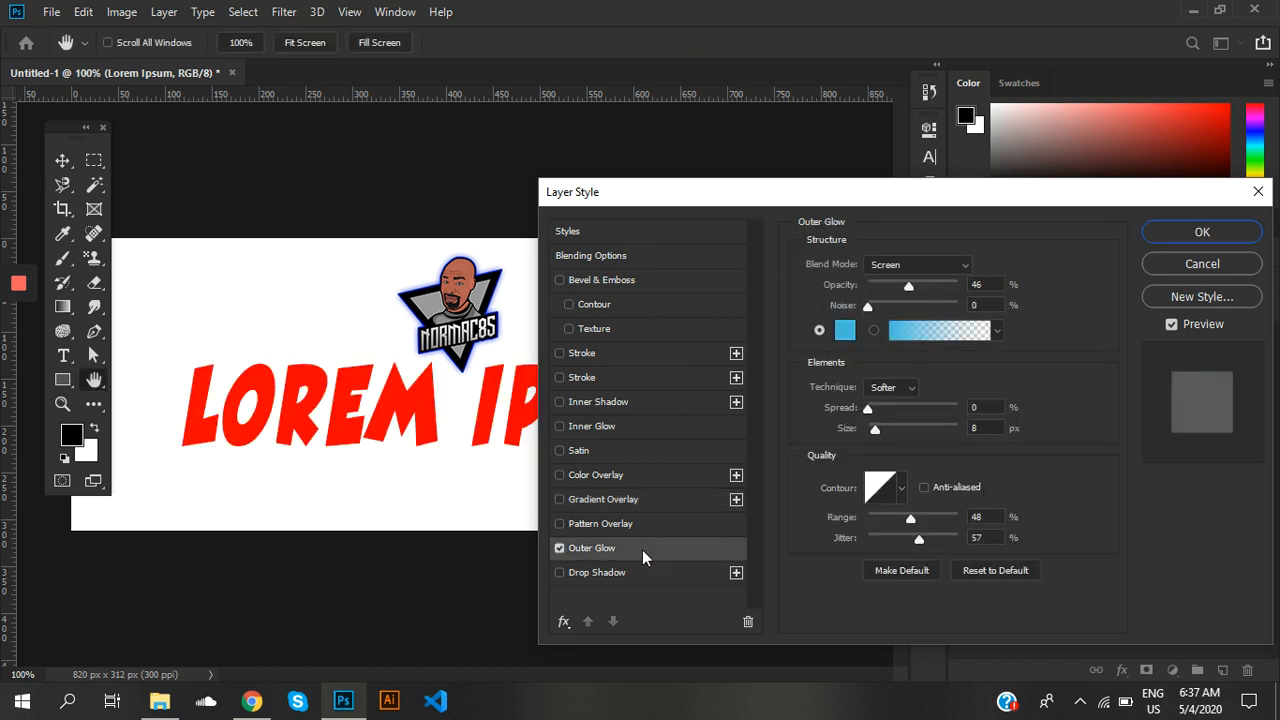
click(845, 330)
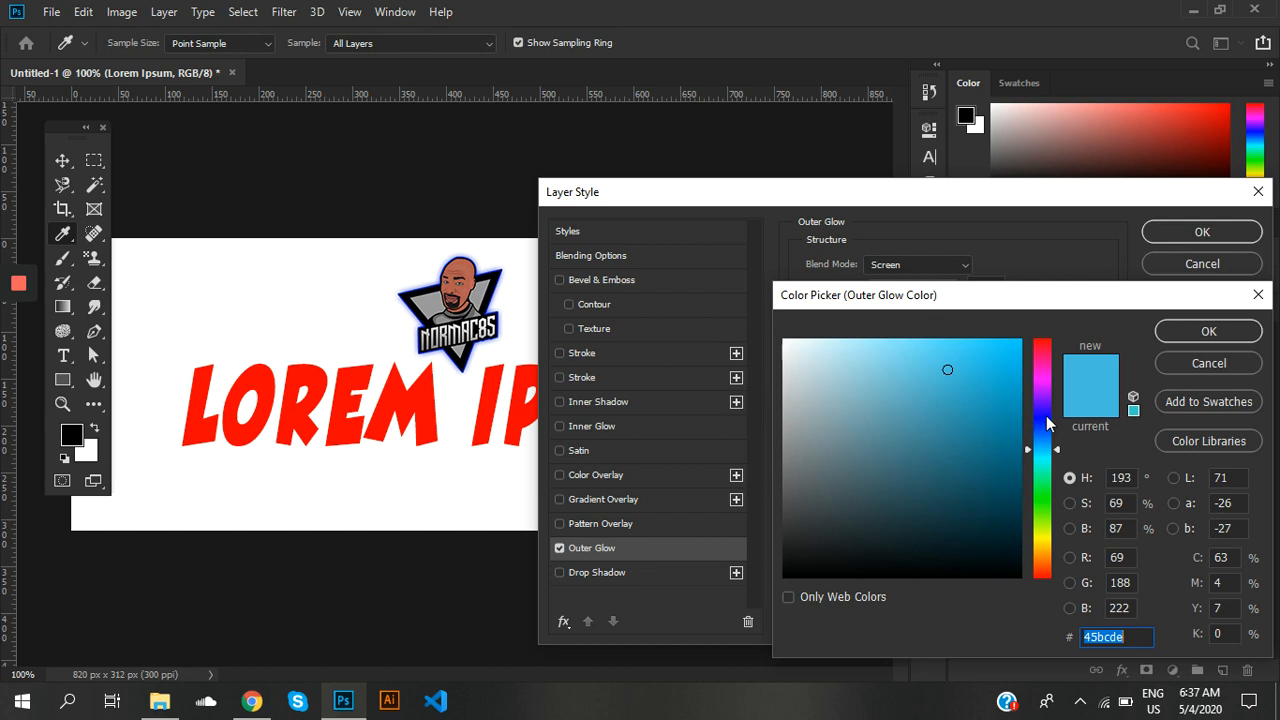
text(1800ff)
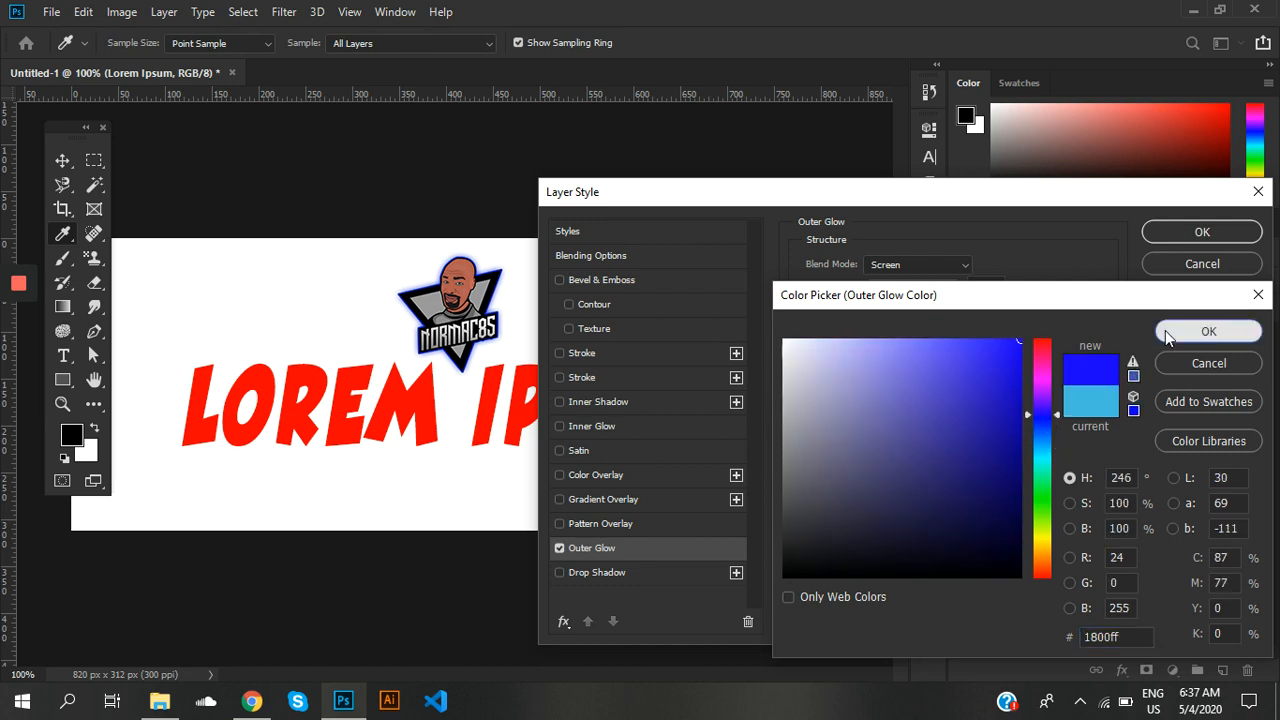
click(1166, 333)
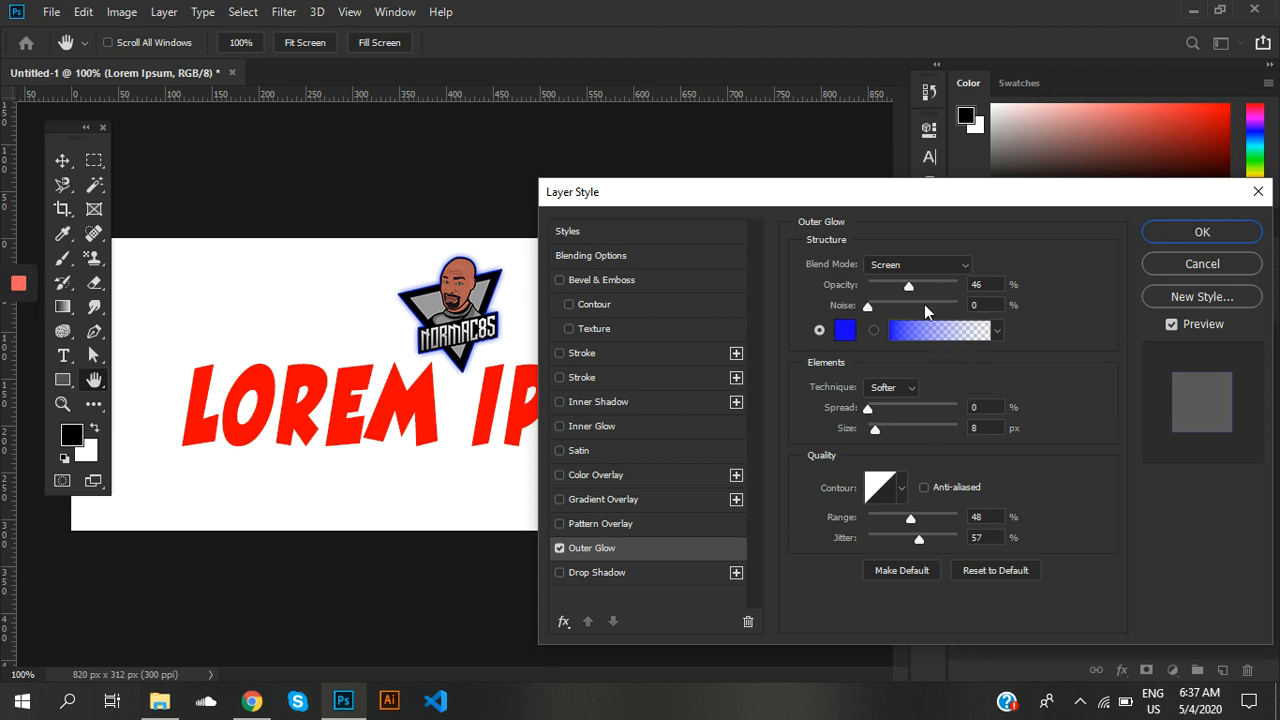
Try the Outer Glow at 100% opacity, 7% spread and 128 px size, and turn the effect off.
drag(924, 284, 962, 284)
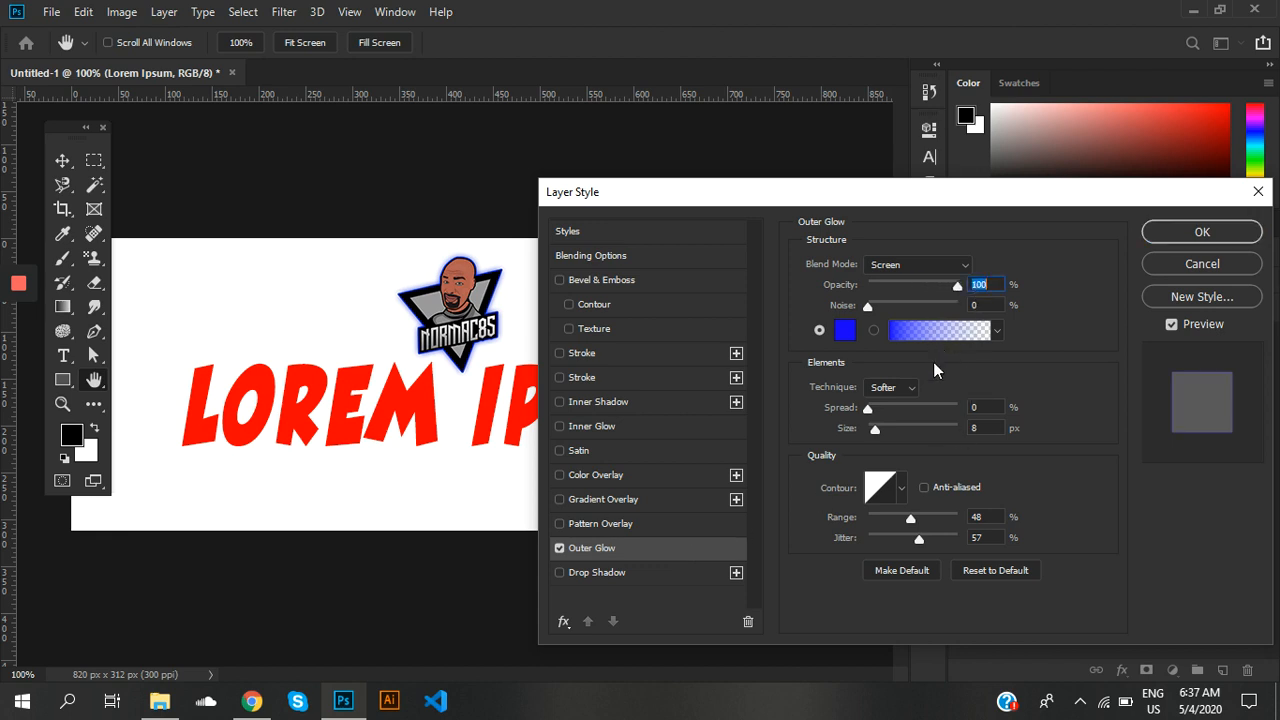
click(875, 406)
drag(885, 422, 918, 430)
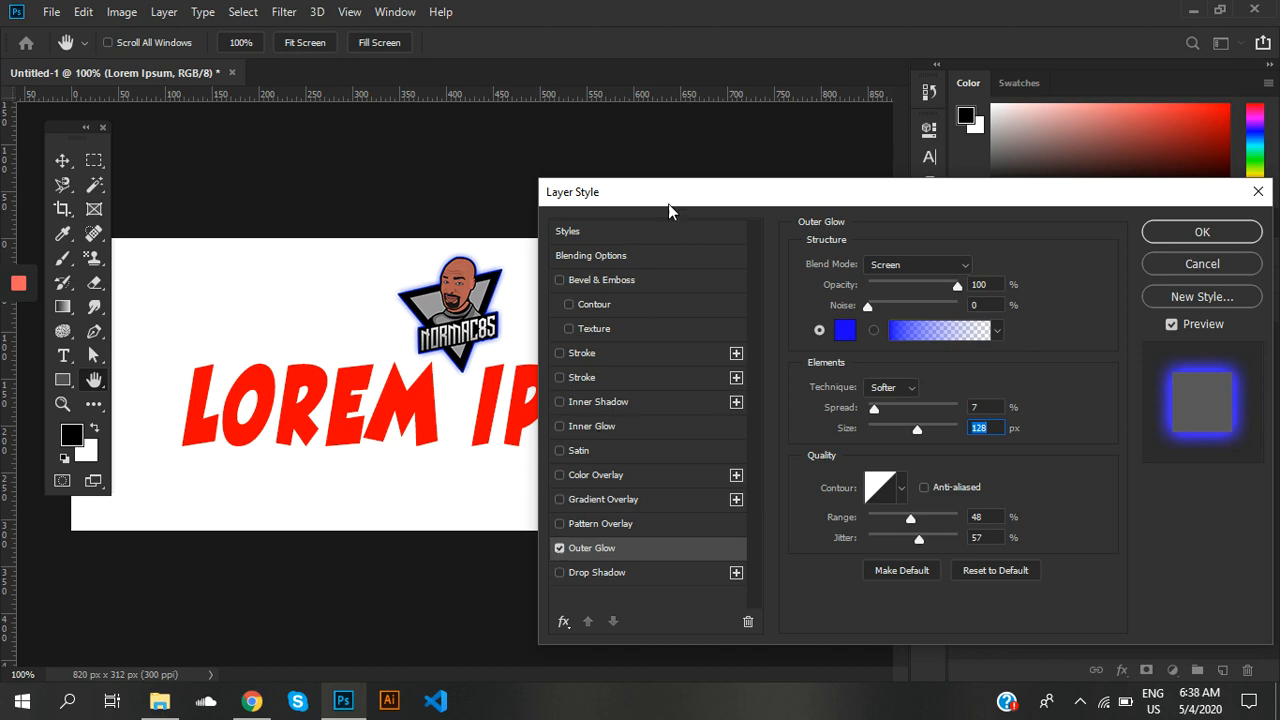
drag(672, 201, 762, 141)
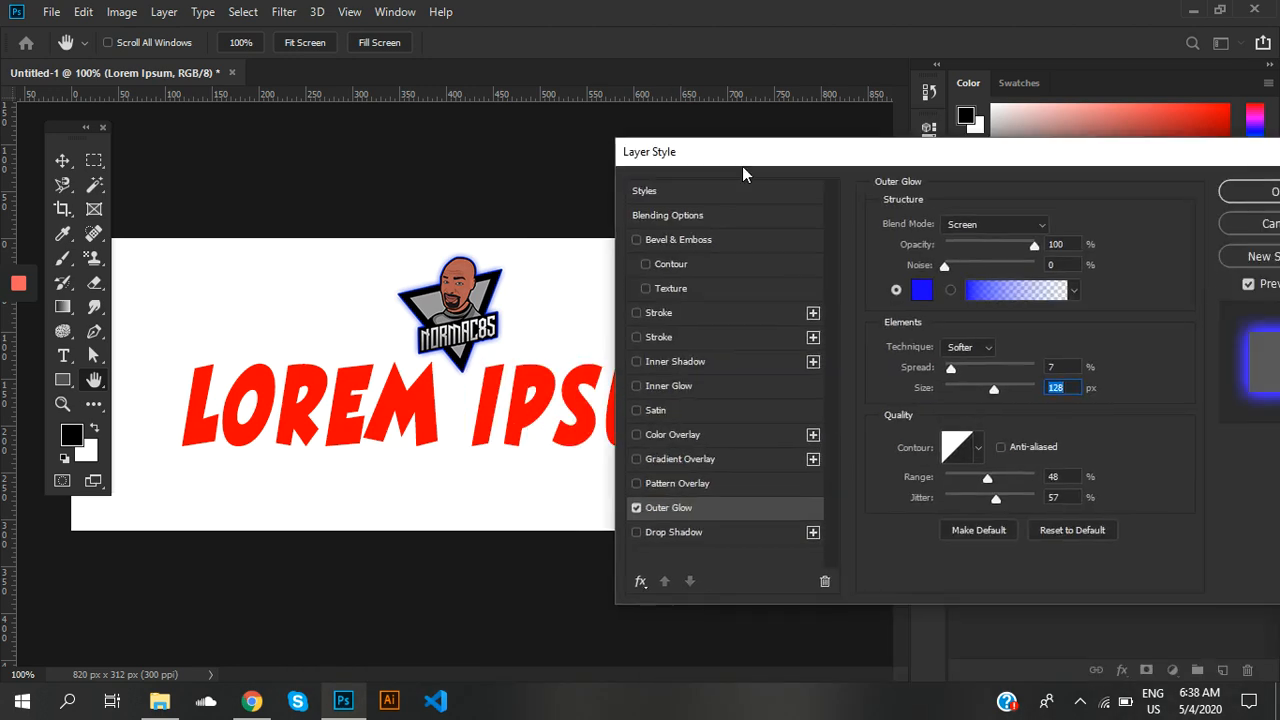
click(636, 508)
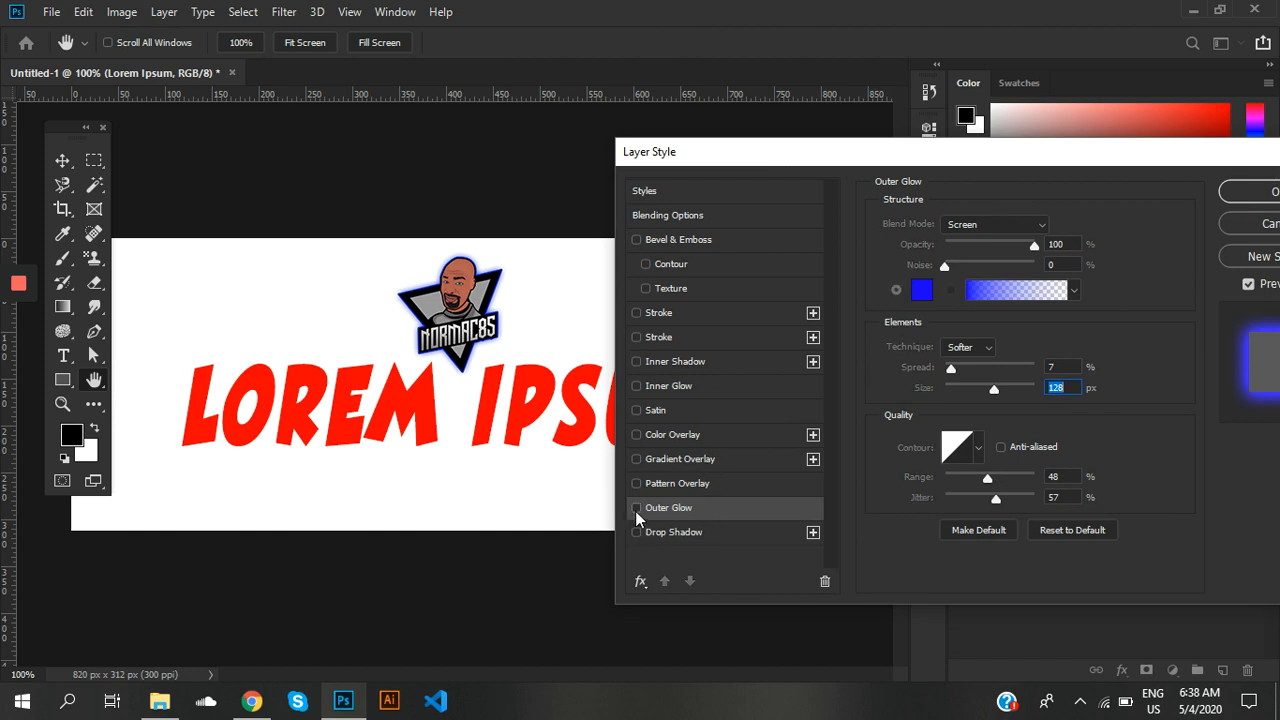
Apply a Drop Shadow with a size of 7 px to the Lorem Ipsum text and accept the layer style.
click(770, 540)
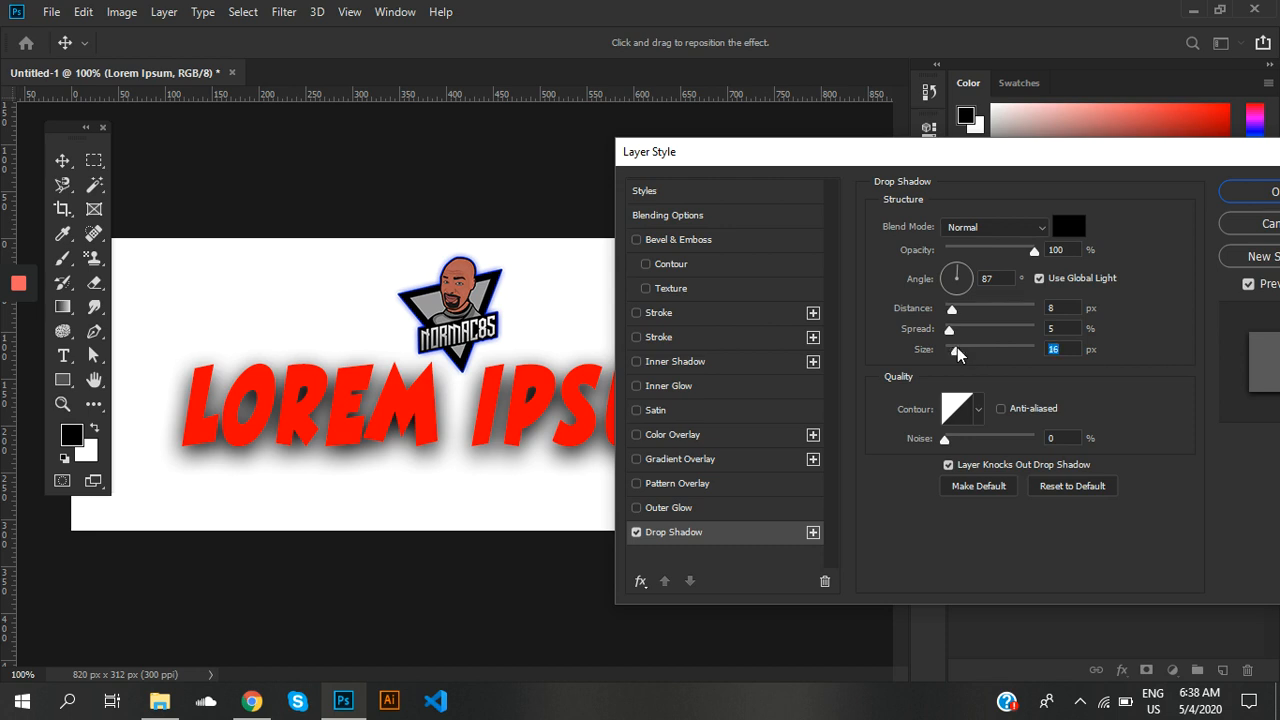
drag(957, 347, 952, 347)
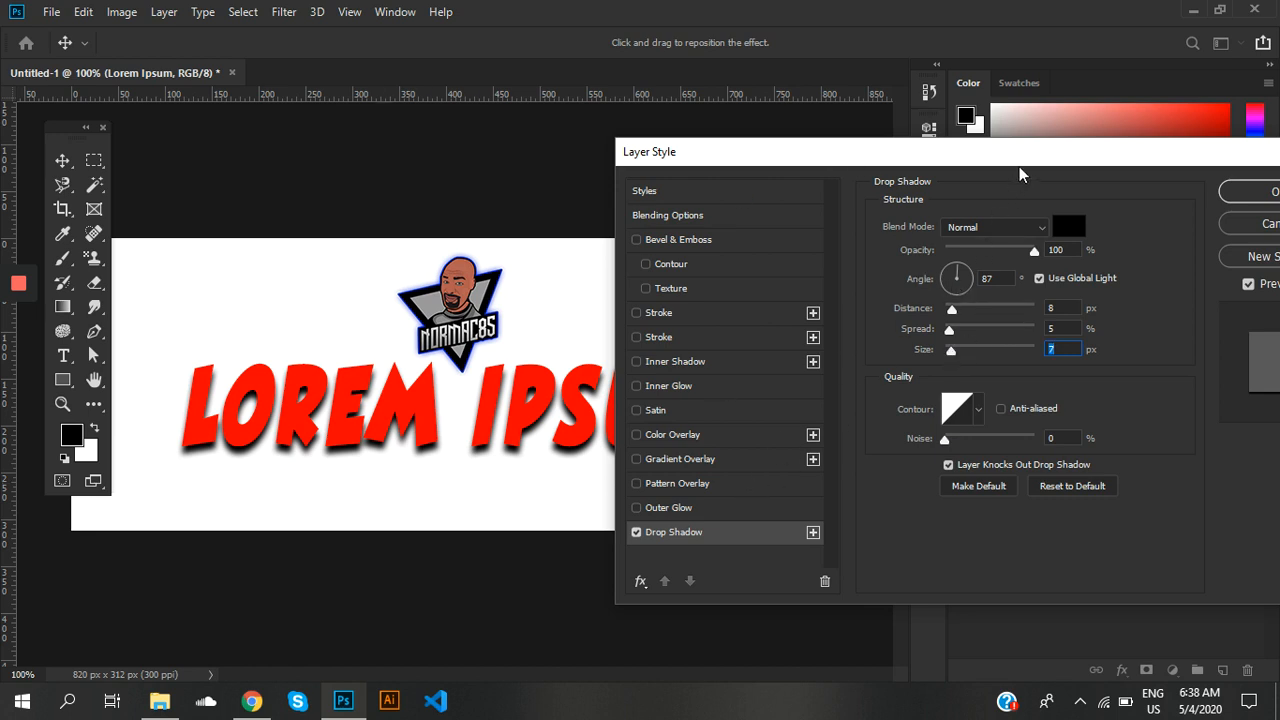
drag(1019, 160, 807, 159)
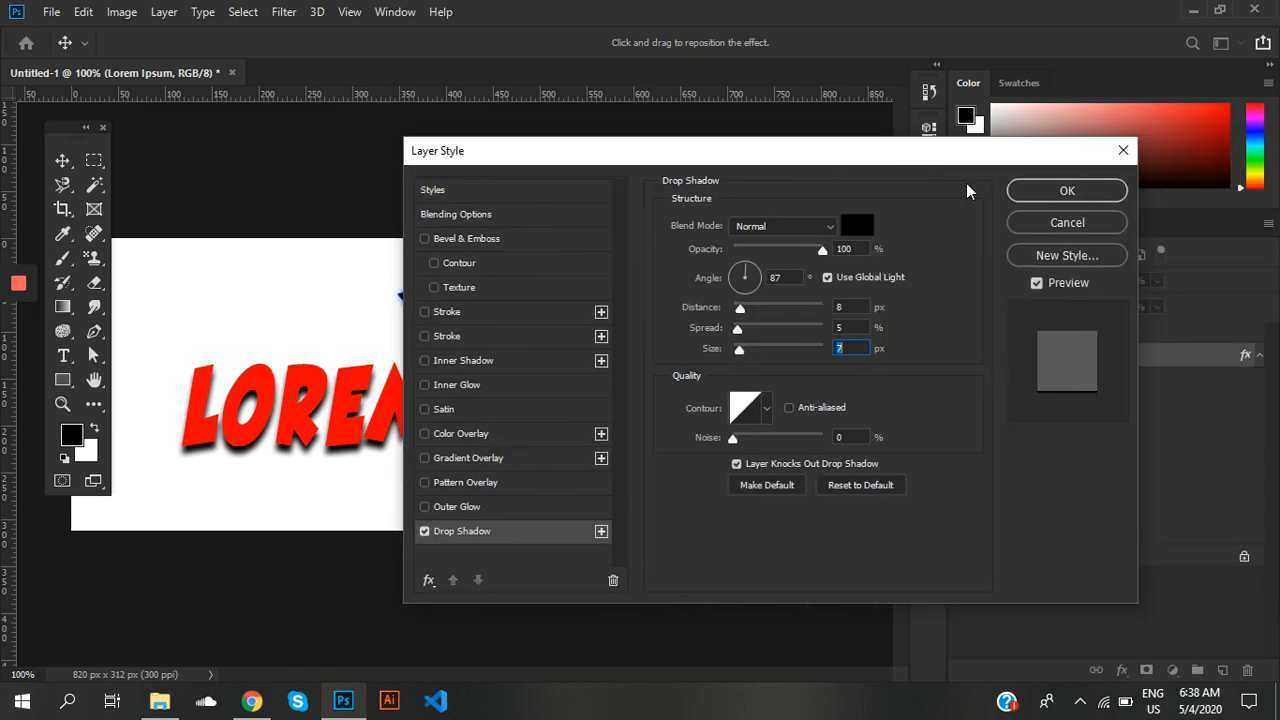
click(1032, 191)
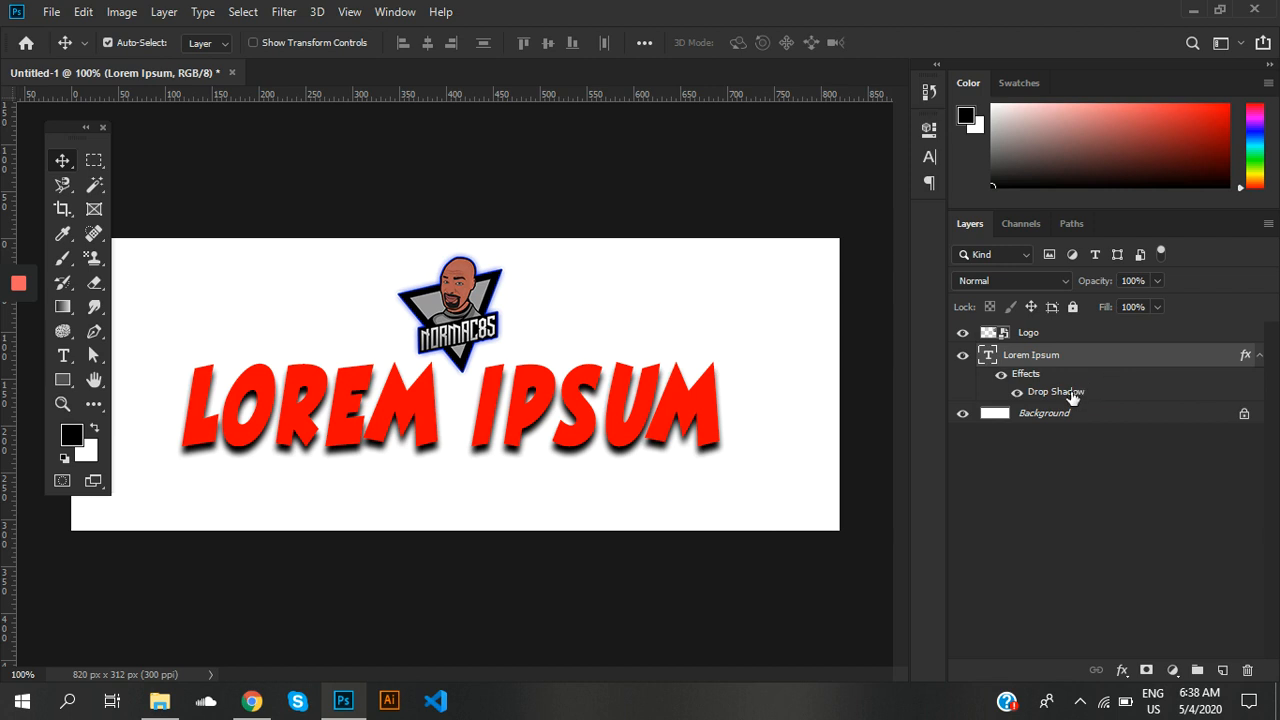
Move the Drop Shadow effect from the Lorem Ipsum layer to the Logo layer and copy it back onto Lorem Ipsum.
drag(1070, 398, 1106, 334)
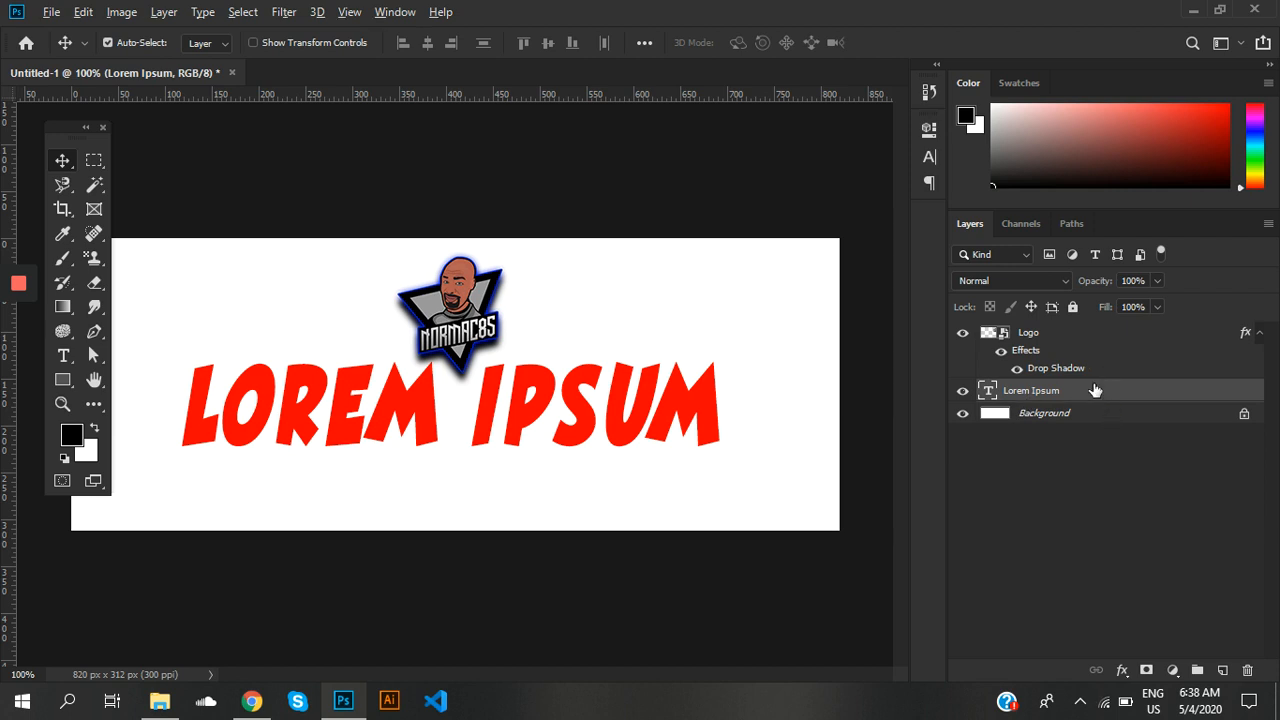
drag(1078, 370, 1100, 397)
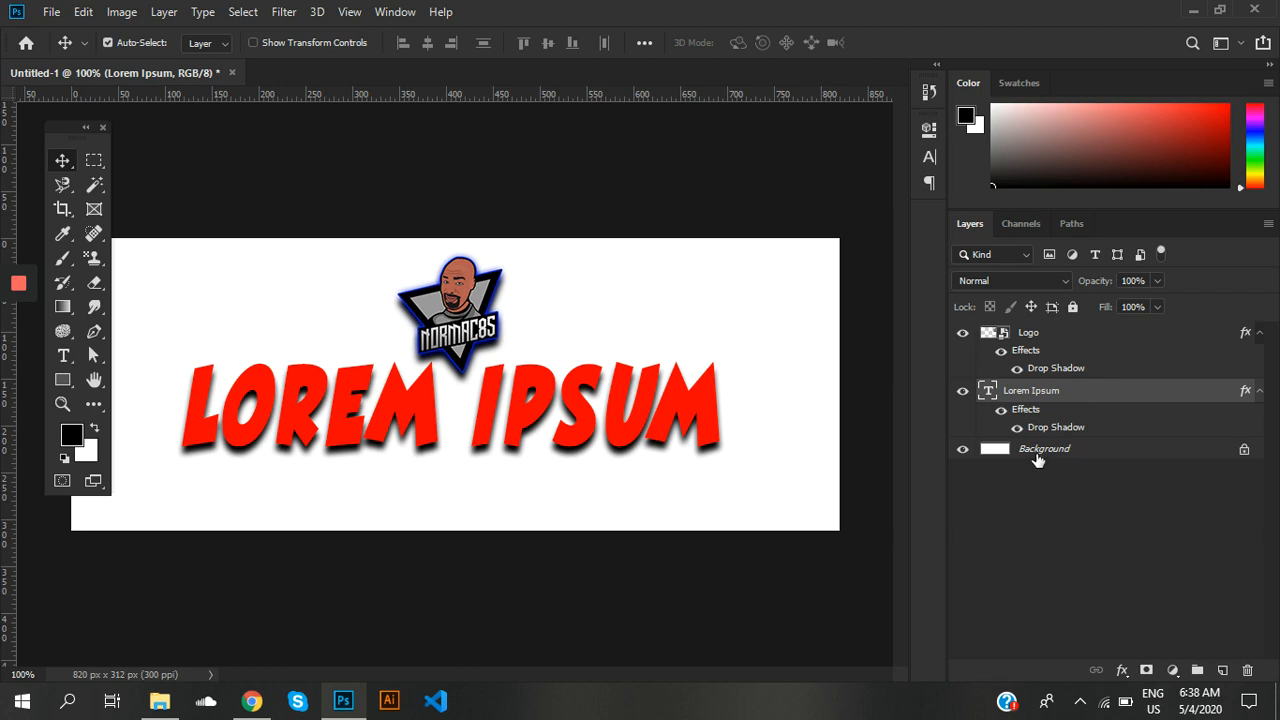